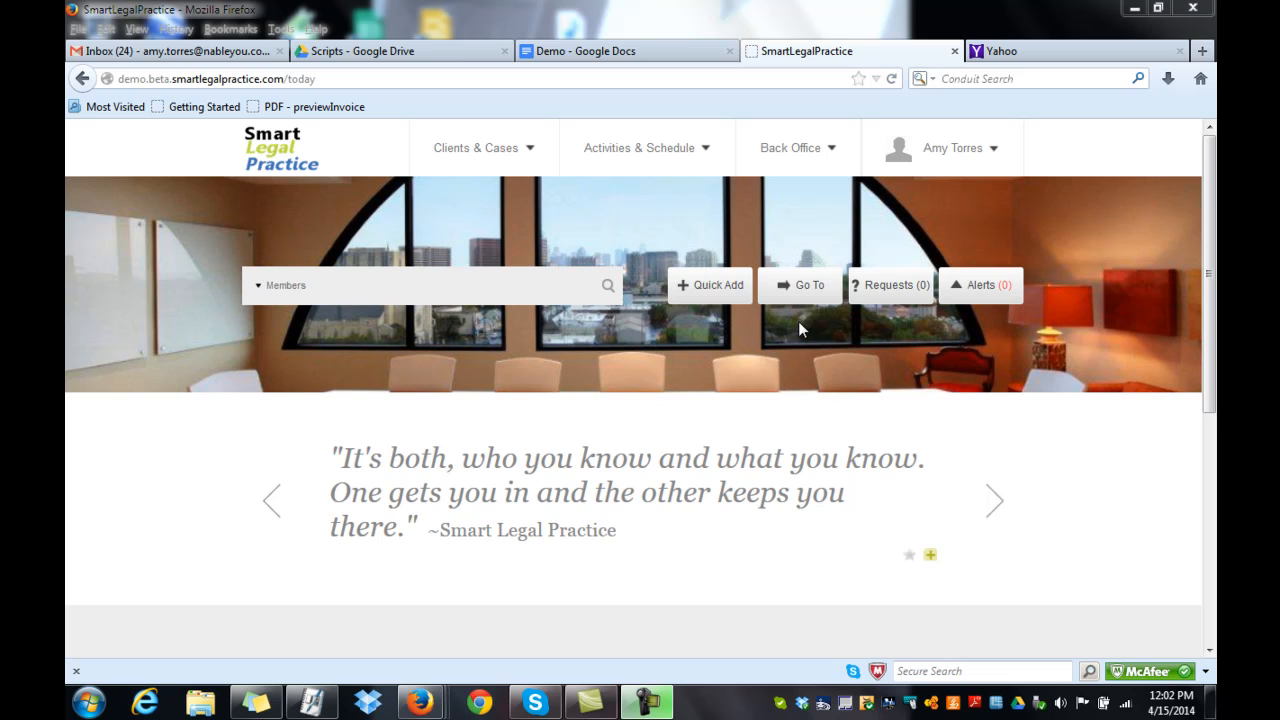
click(799, 291)
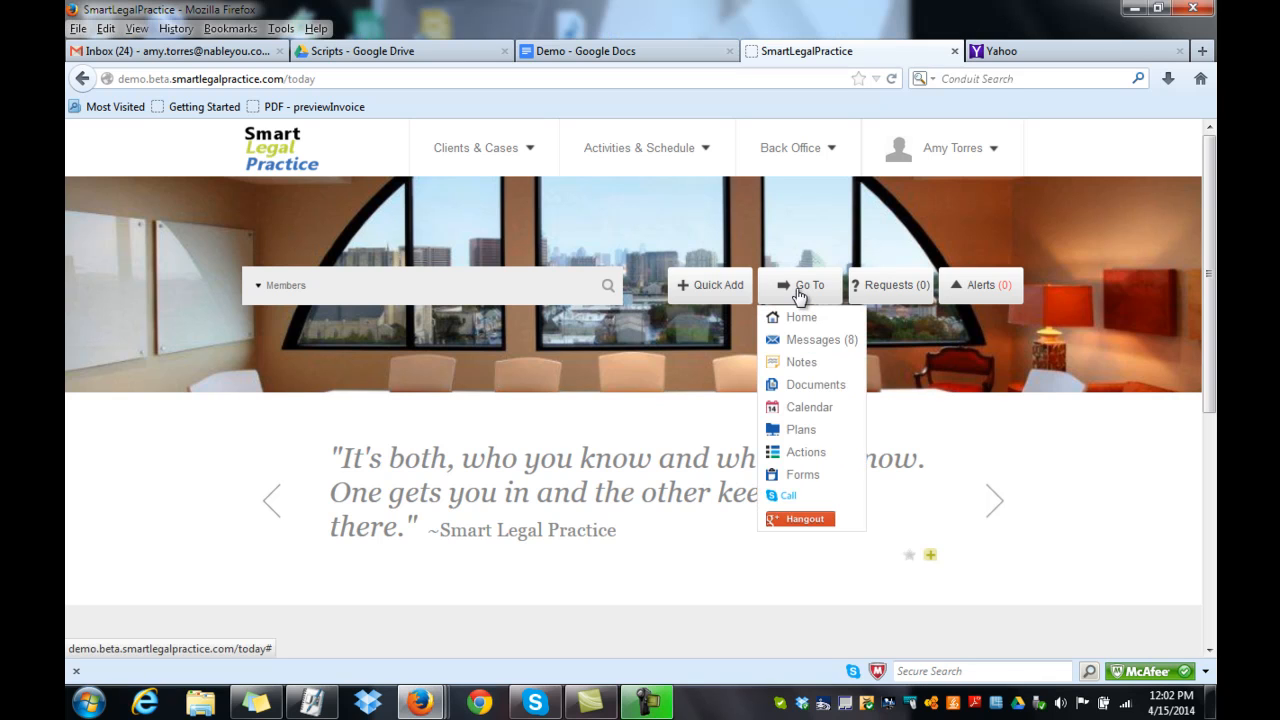
click(715, 289)
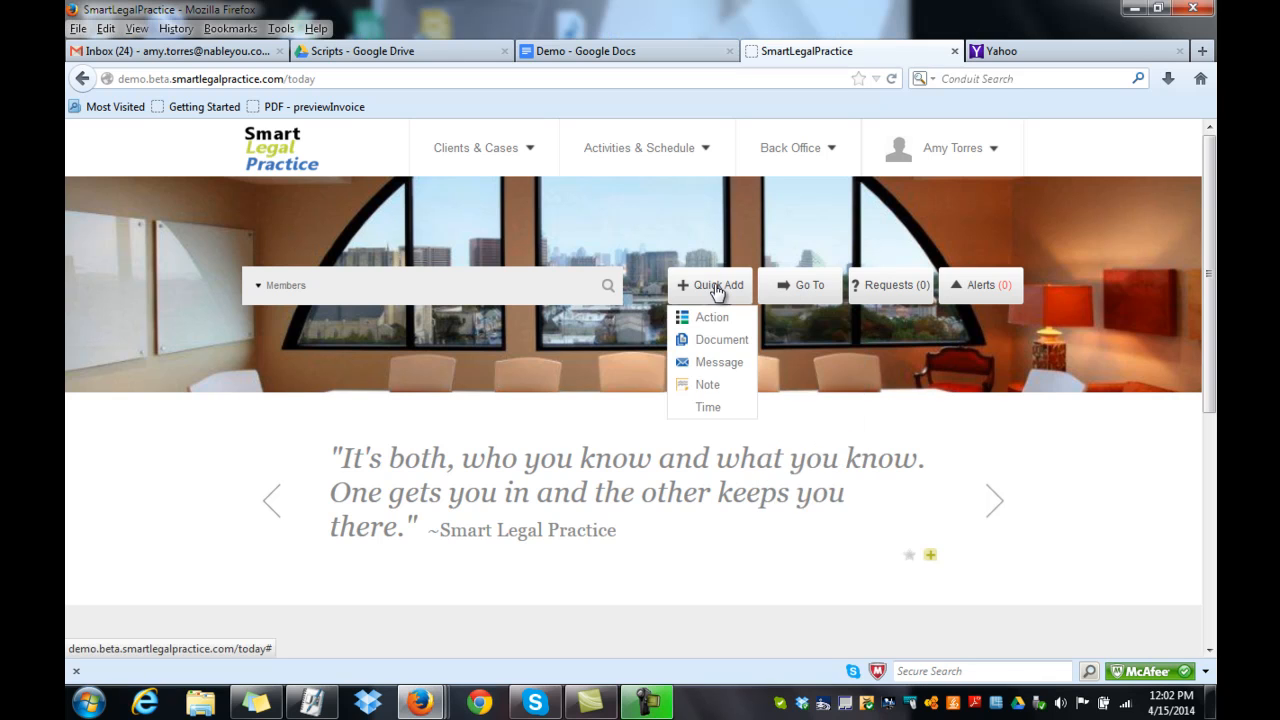
click(972, 290)
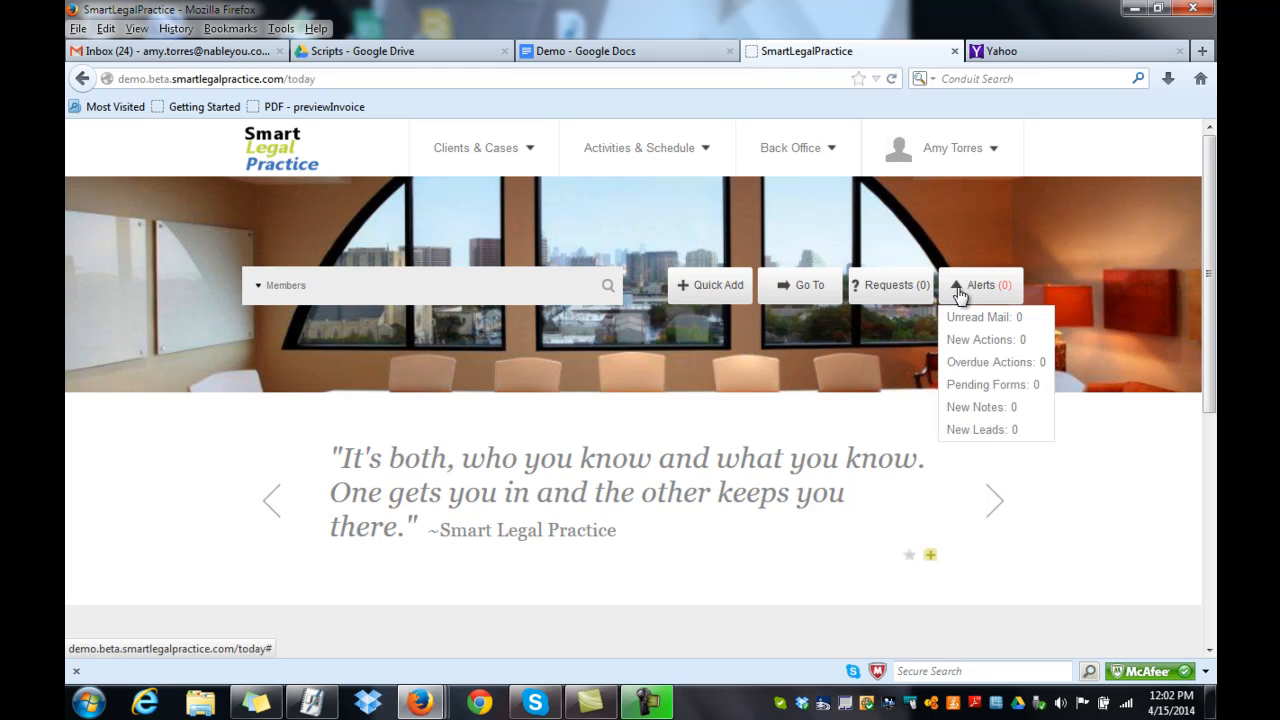
click(891, 293)
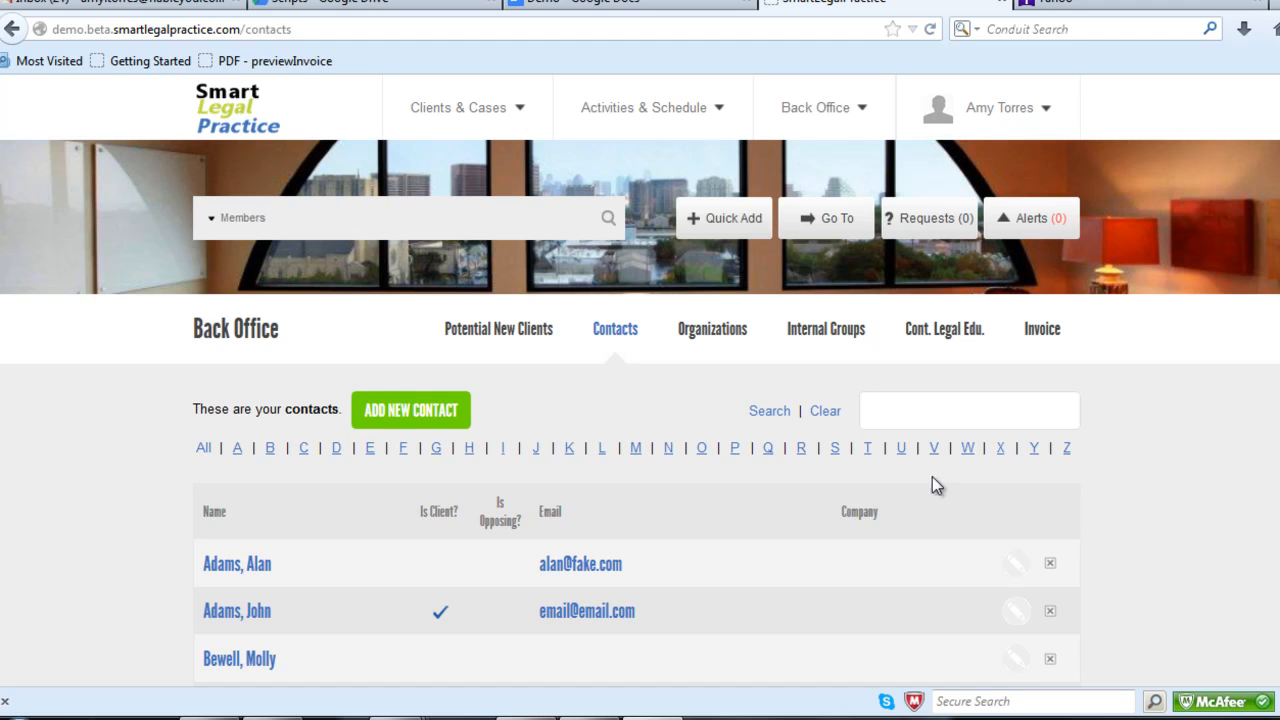
Start a new contact and enter the contact's first and last name in the personal details.
click(435, 425)
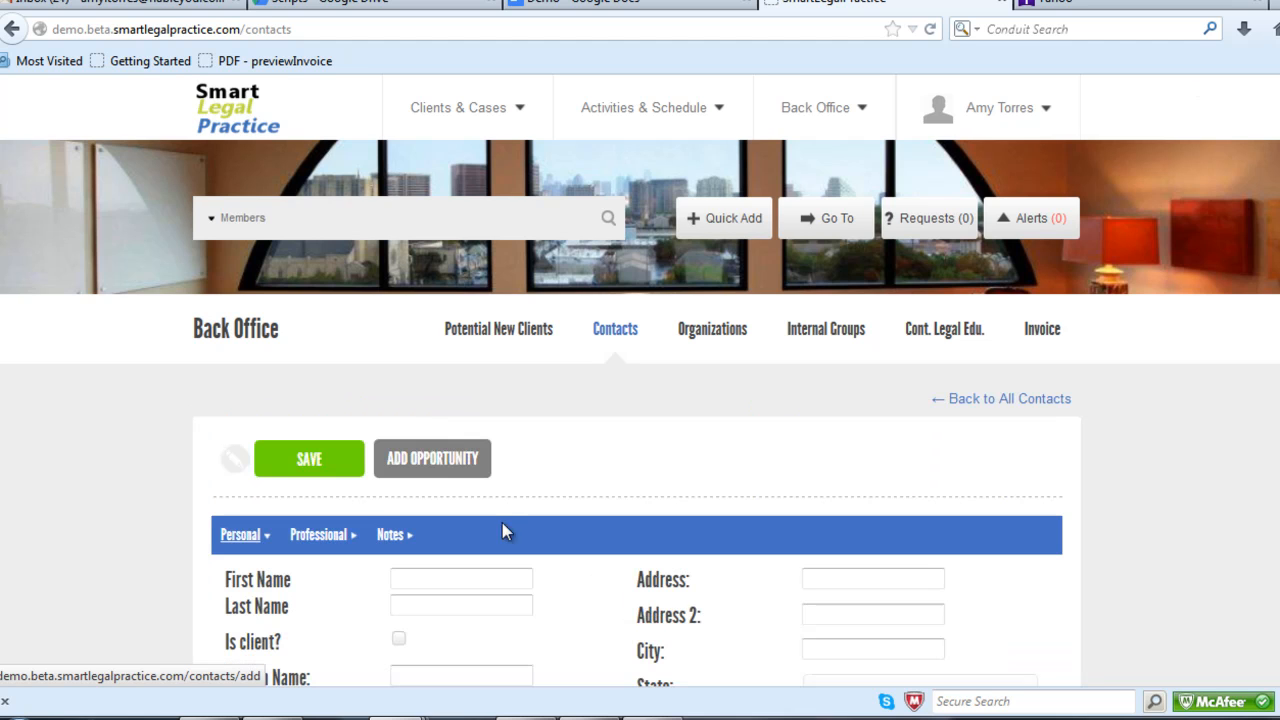
scroll(723, 466, down, 2)
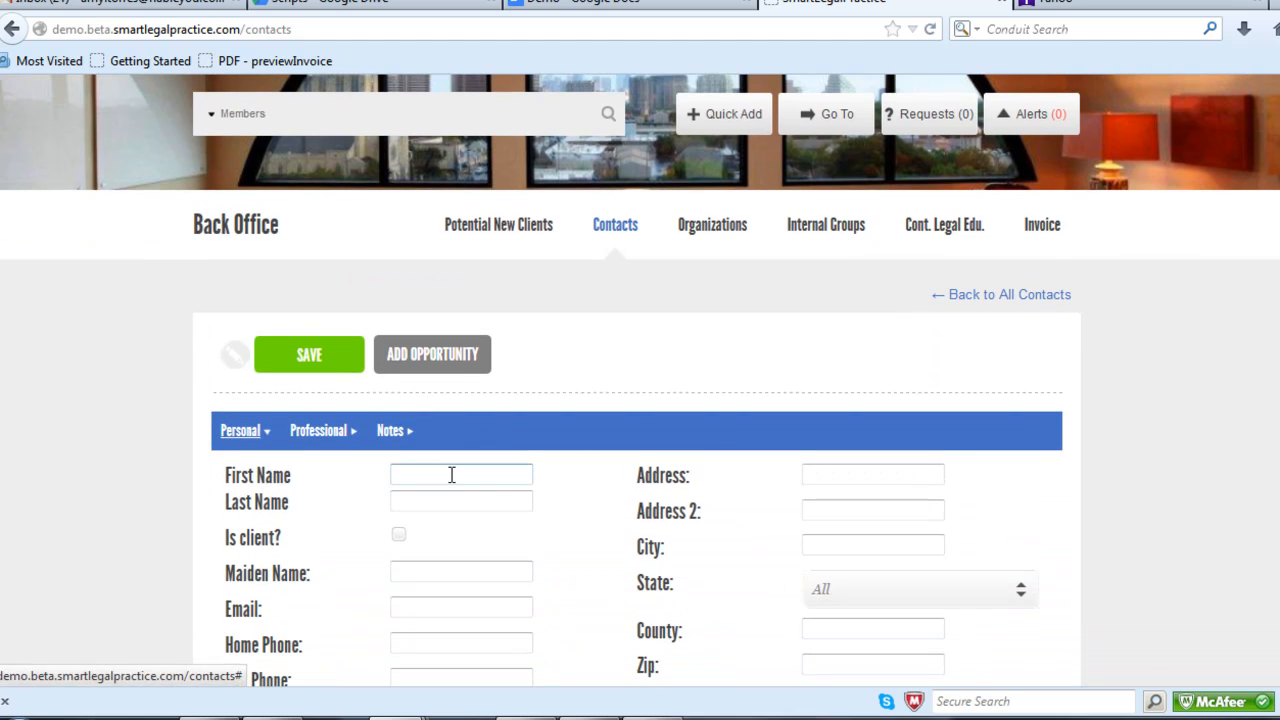
click(451, 475)
text(George)
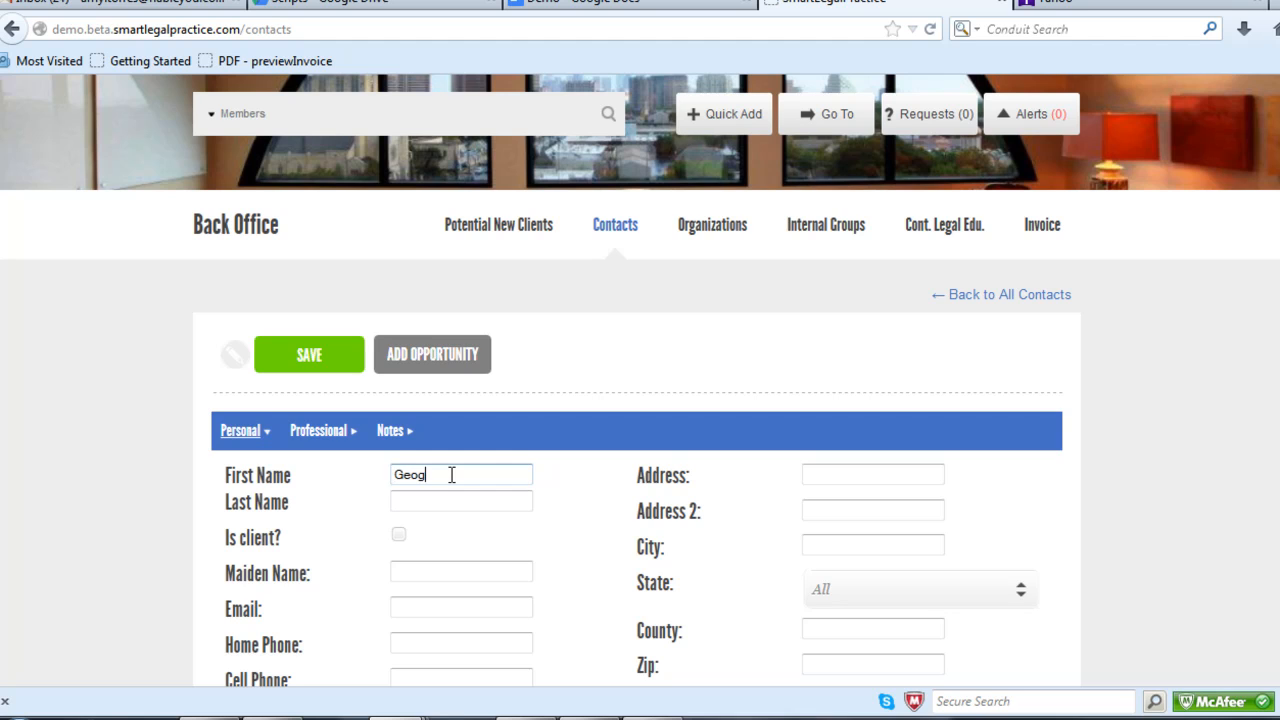
key(Tab)
text(Washington)
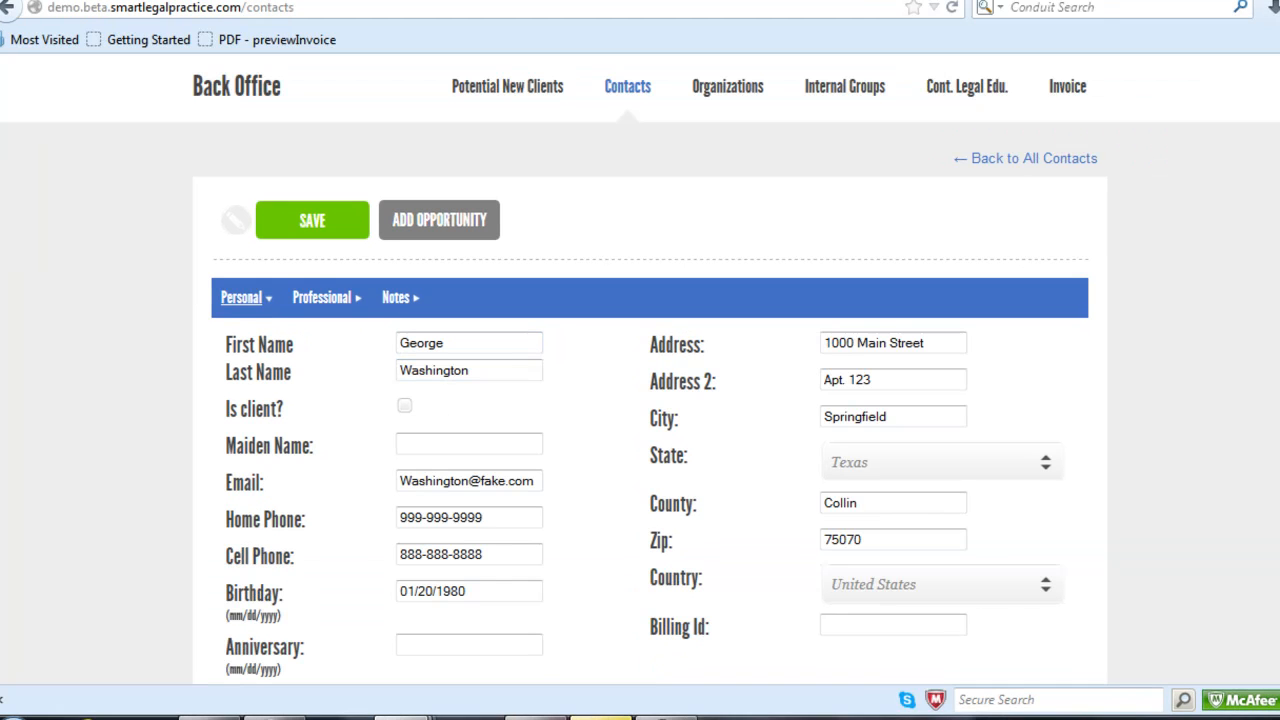
Check the new contact's personal, professional and notes sections, and save the contact.
scroll(640, 400, down, 2)
scroll(640, 400, down, 1)
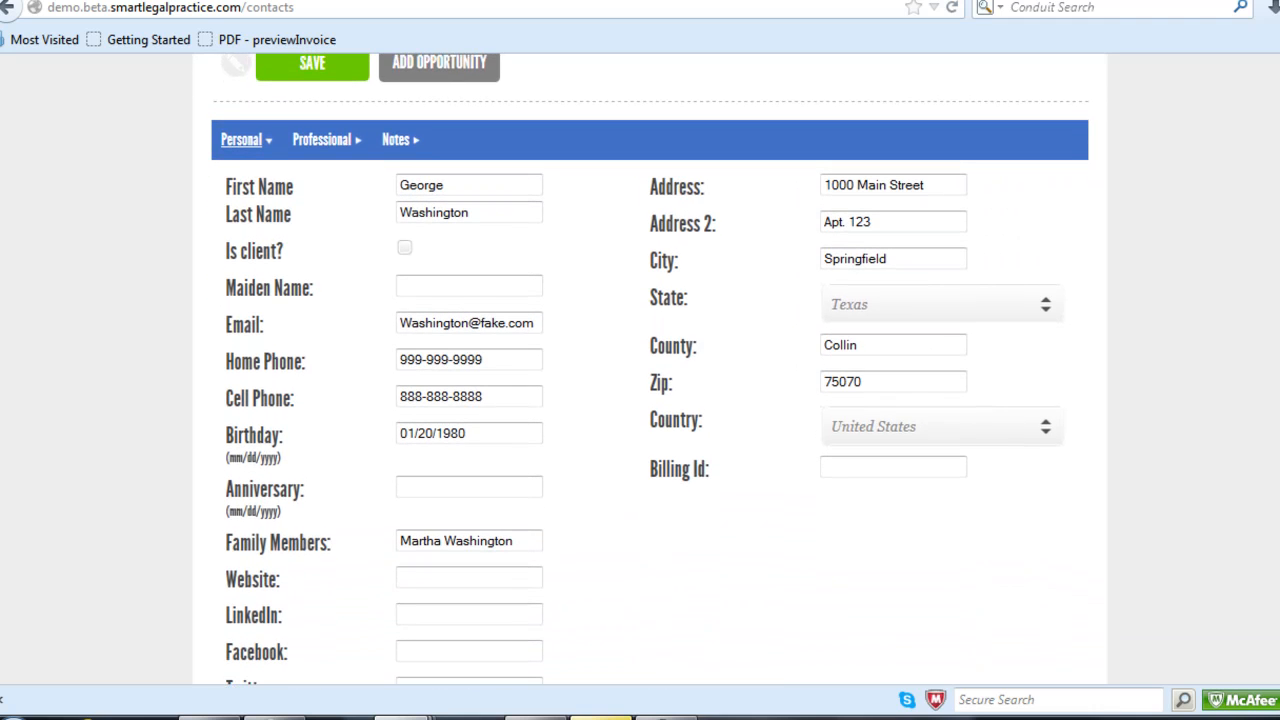
click(315, 145)
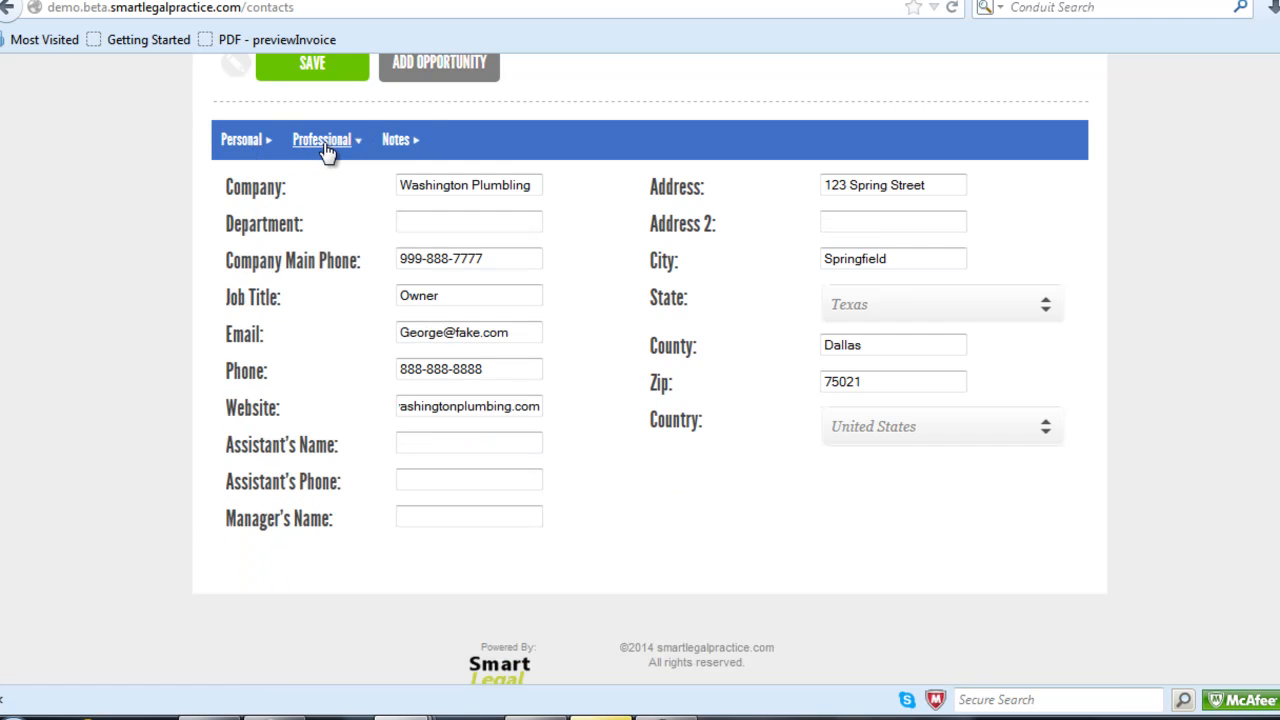
click(396, 140)
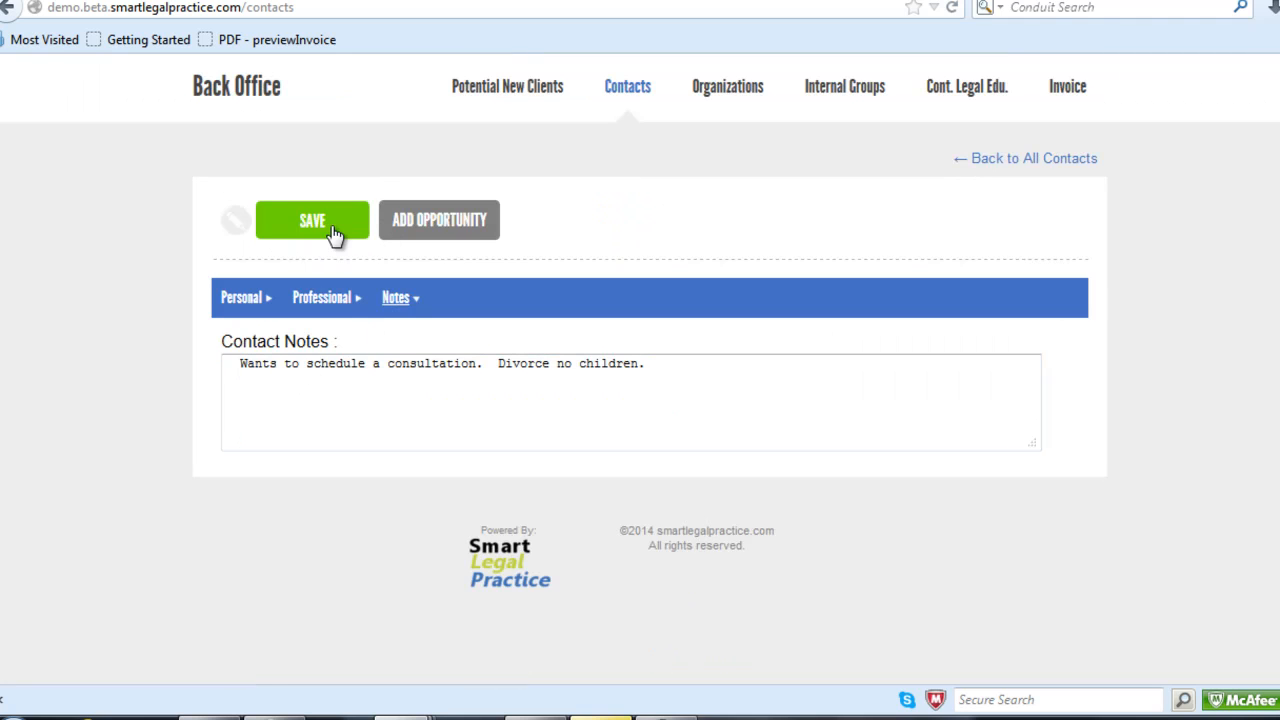
click(335, 230)
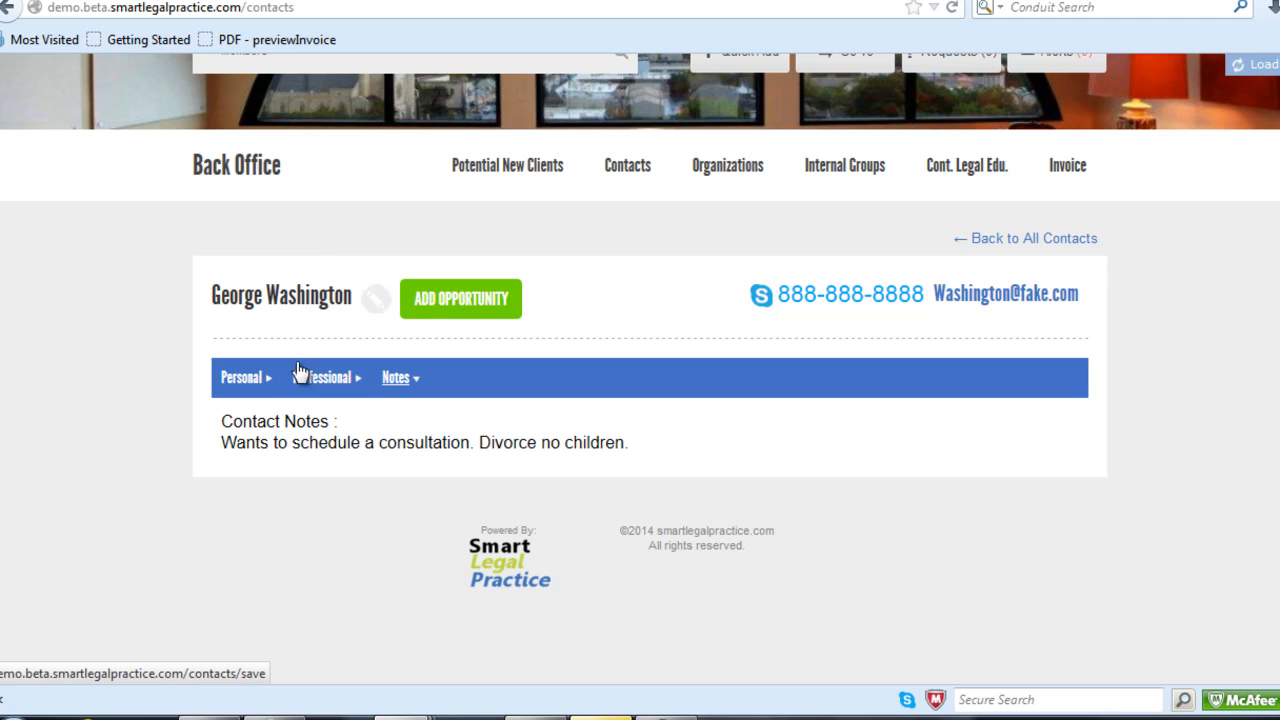
Add an opportunity for the saved contact and review its initial lead info and opportunity details.
click(241, 387)
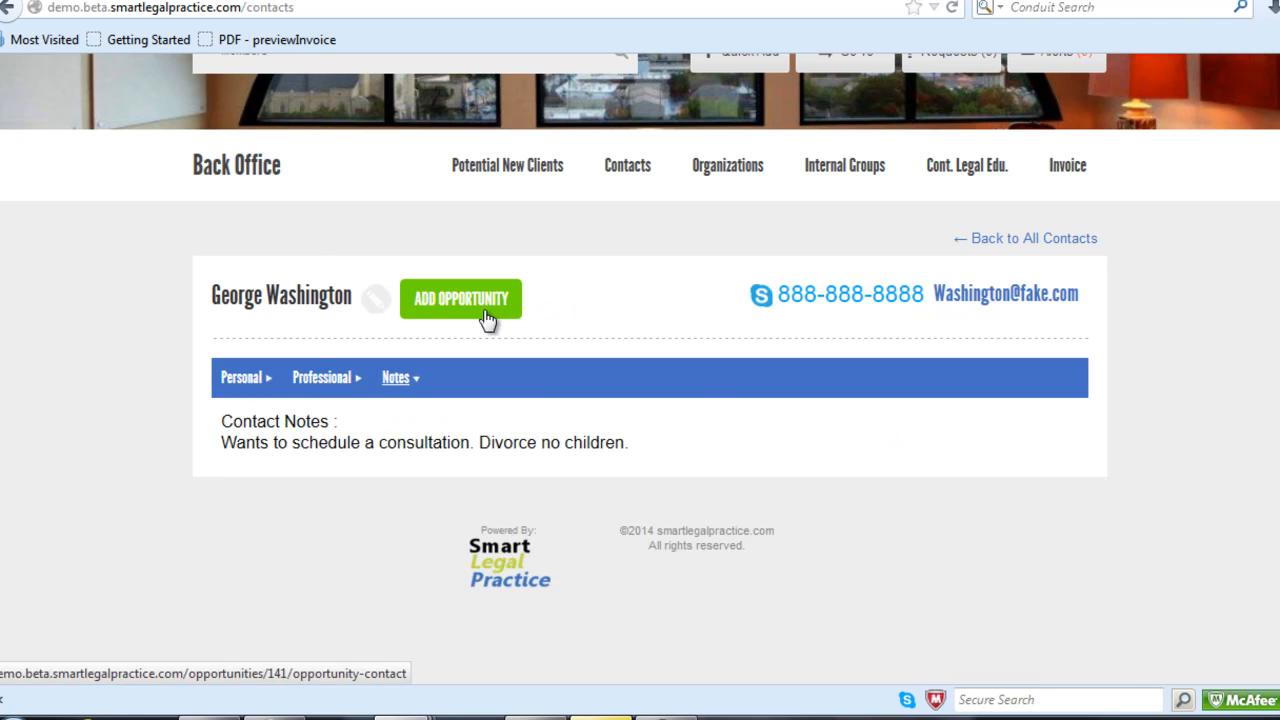
click(487, 318)
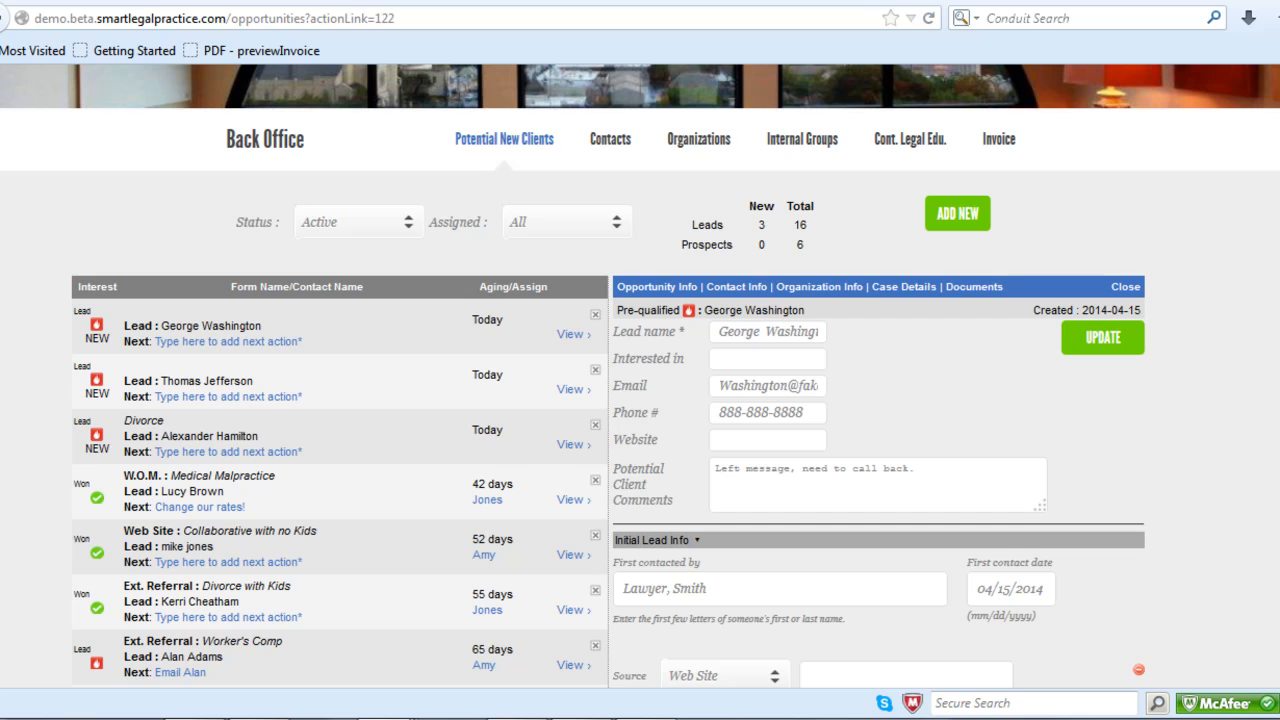
scroll(640, 376, down, 6)
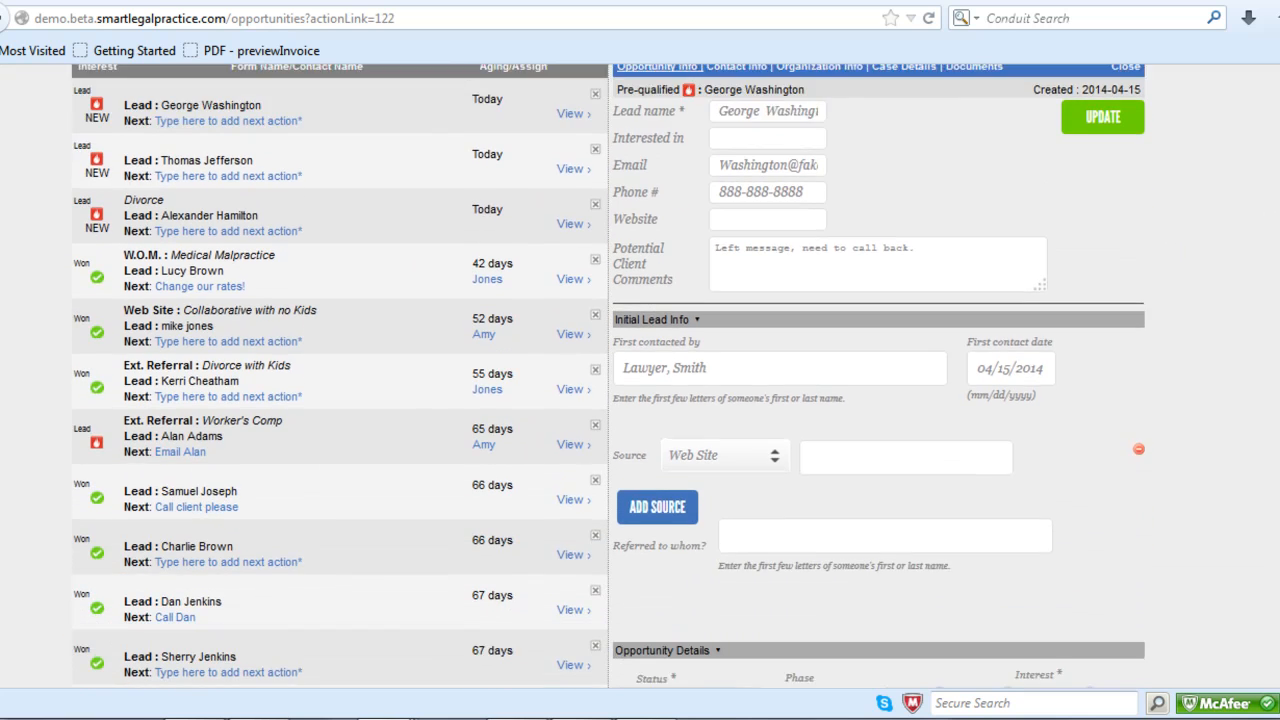
scroll(942, 342, down, 5)
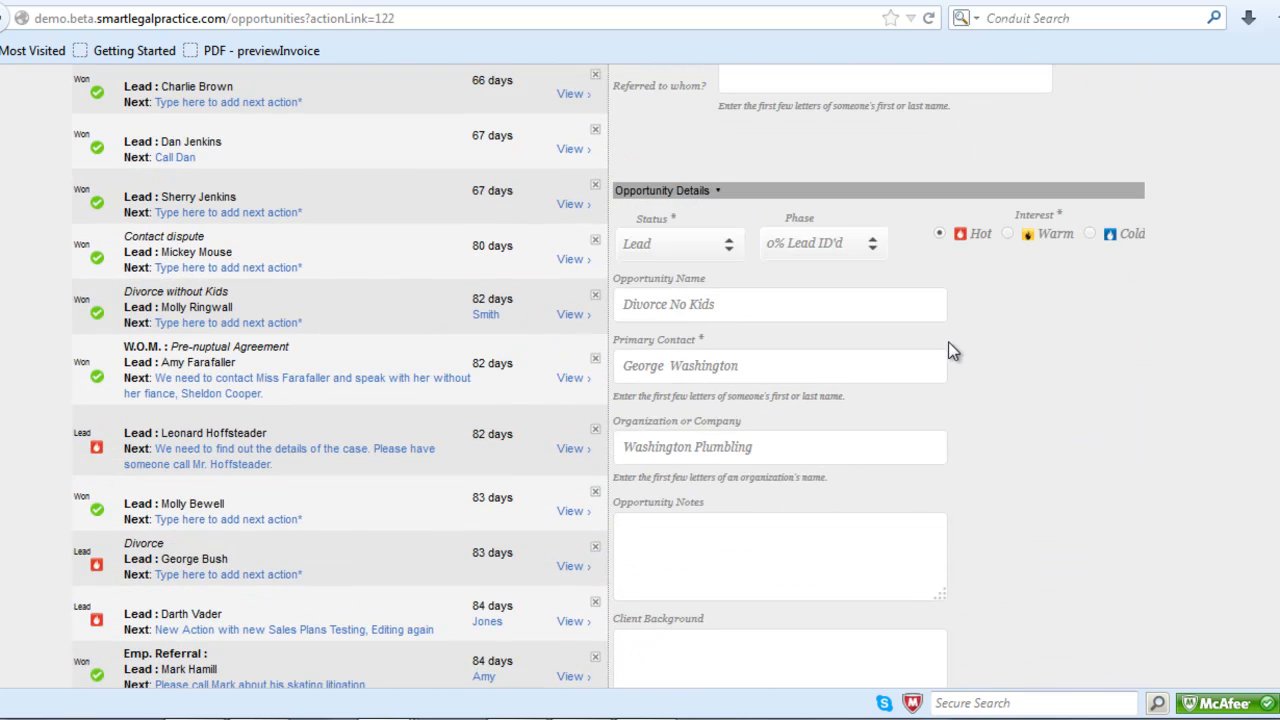
scroll(800, 143, down, 2)
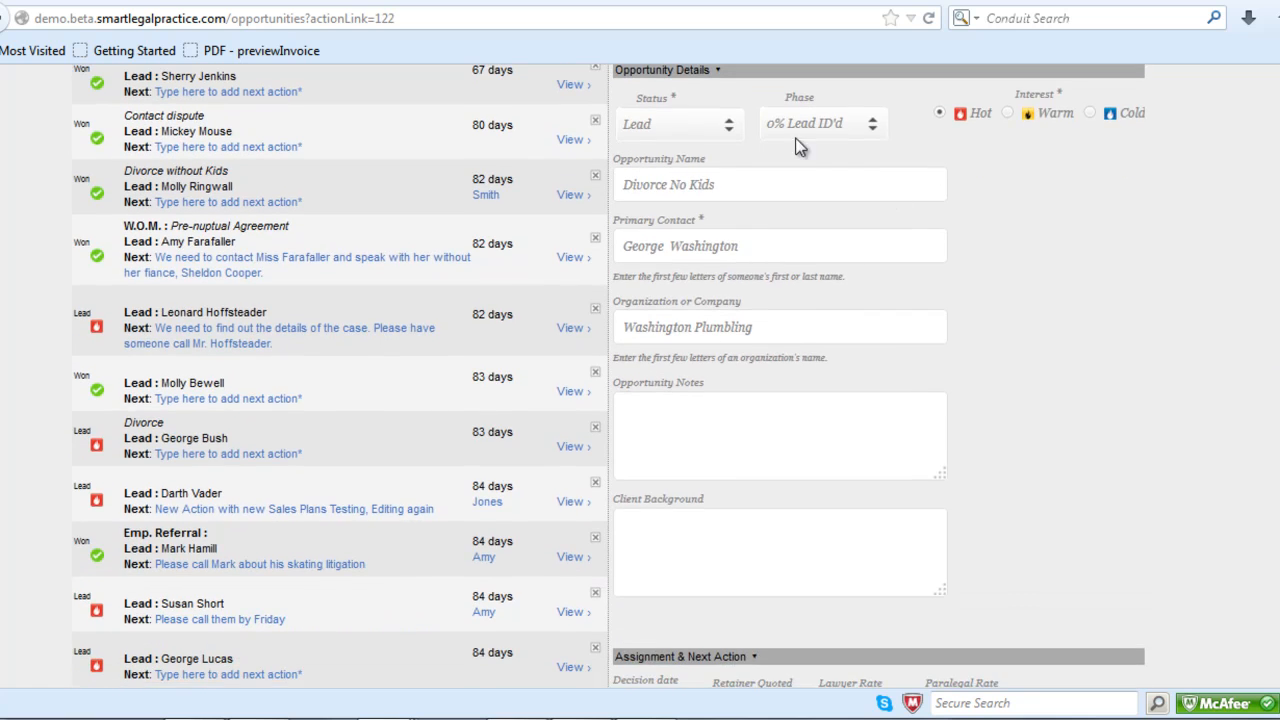
Collapse the opportunity details, then set the retainer quoted to 1000.00 and the next action to "Call PNC".
click(710, 76)
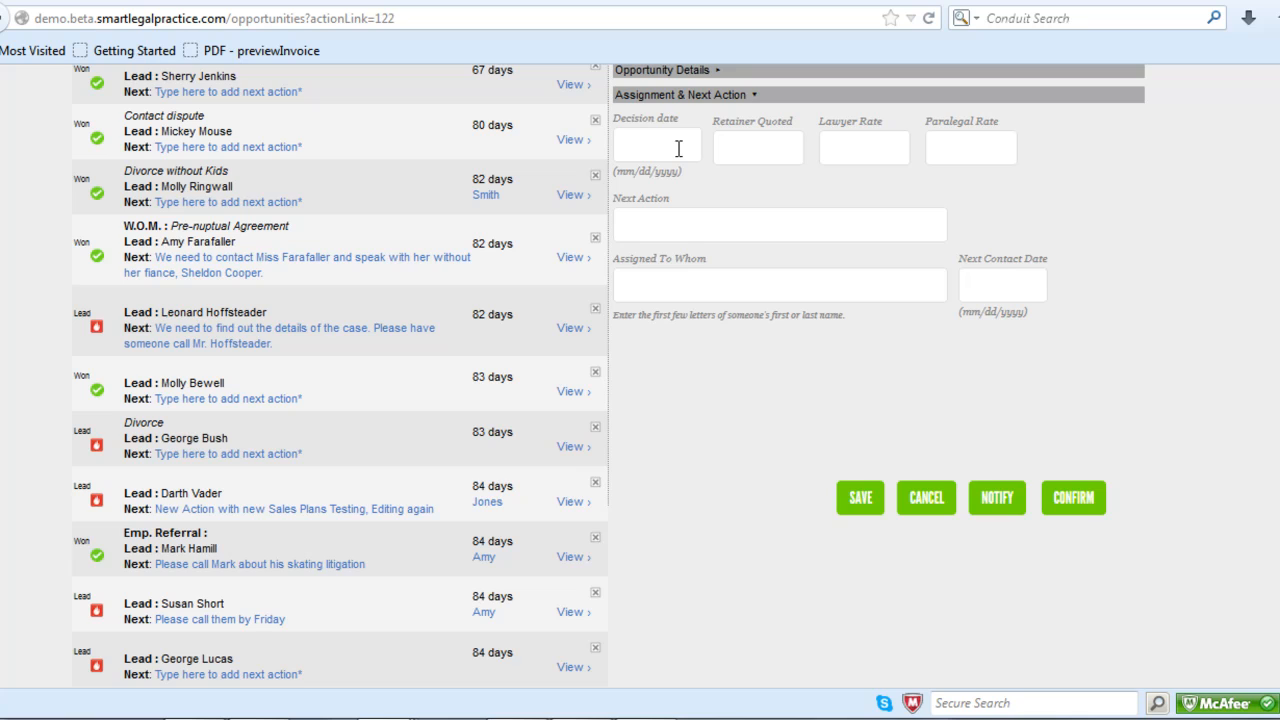
click(736, 153)
text(1000.00)
click(796, 221)
text(Call PNC)
Assign the next action to the second suggested lawyer with next contact date 04/16/2014, and save the opportunity.
click(772, 289)
text(Lau)
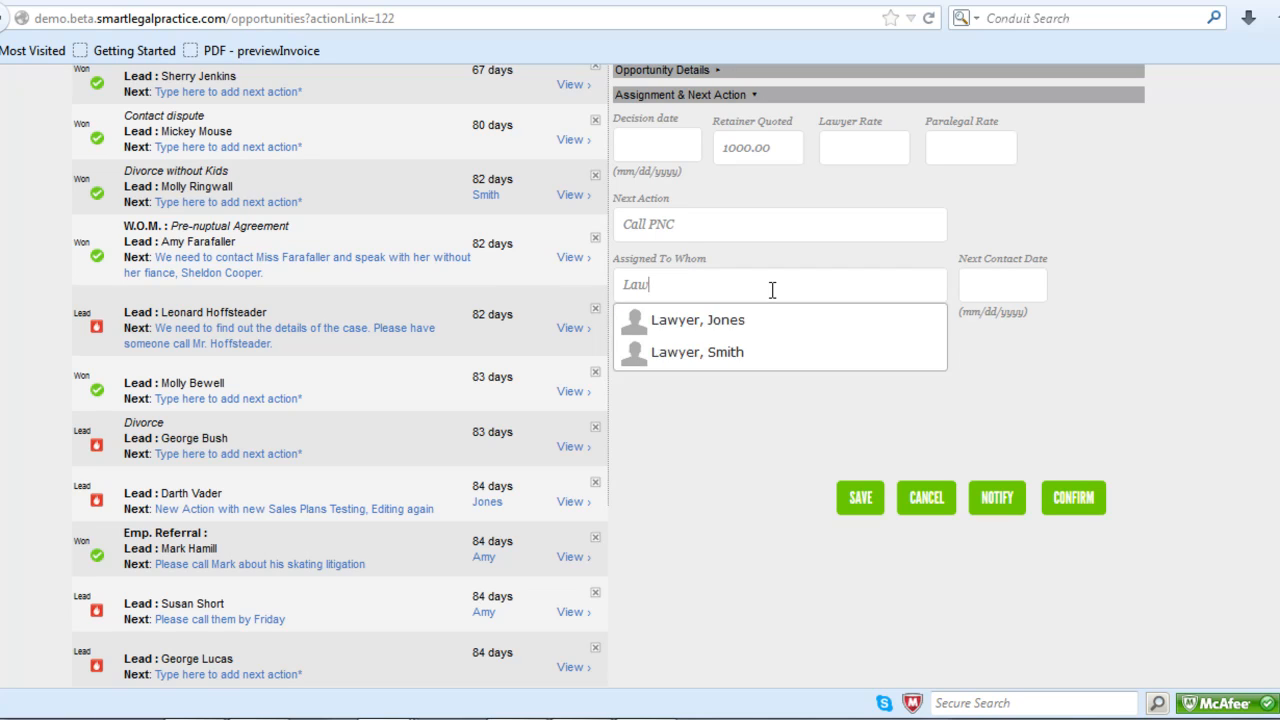
click(700, 351)
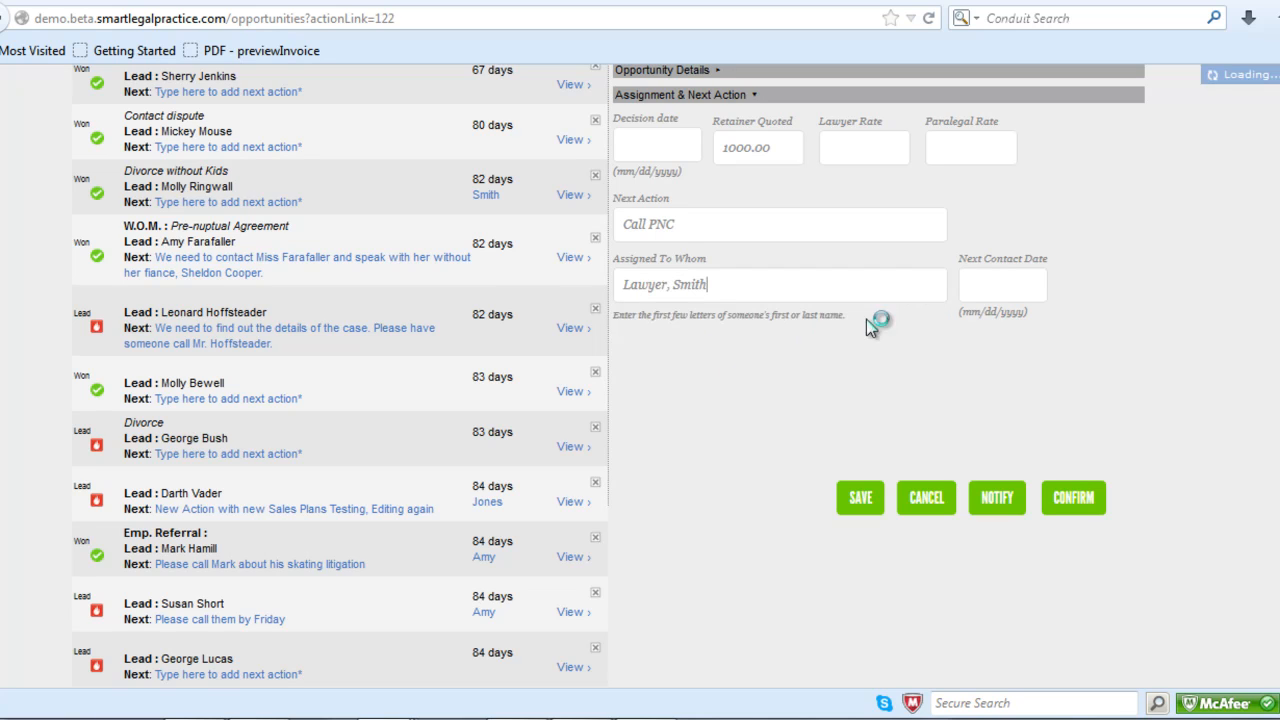
click(1004, 290)
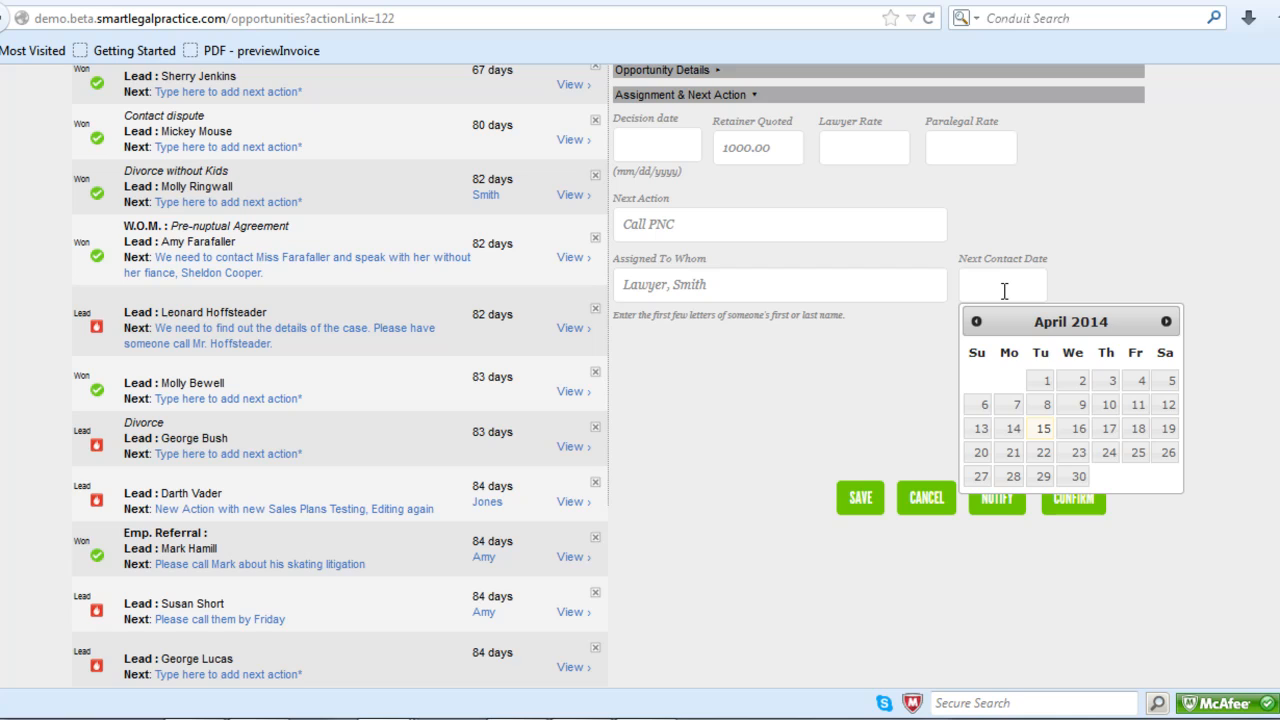
click(1078, 428)
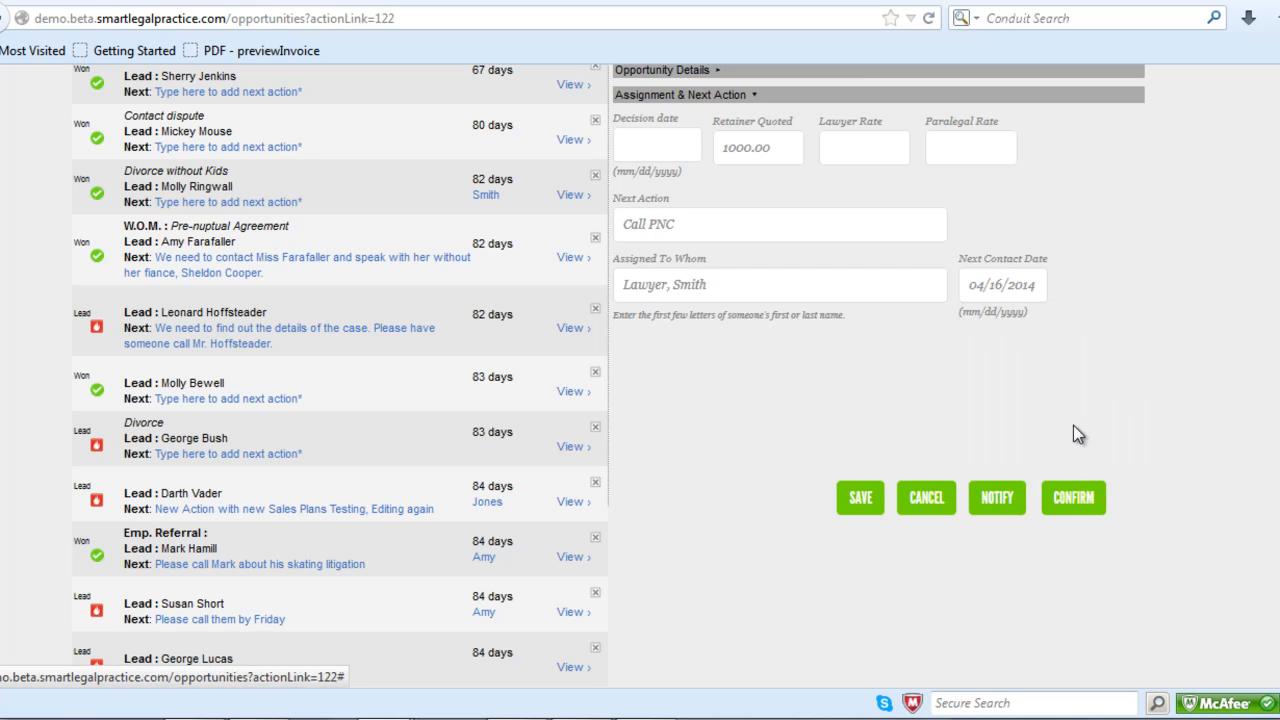
click(860, 500)
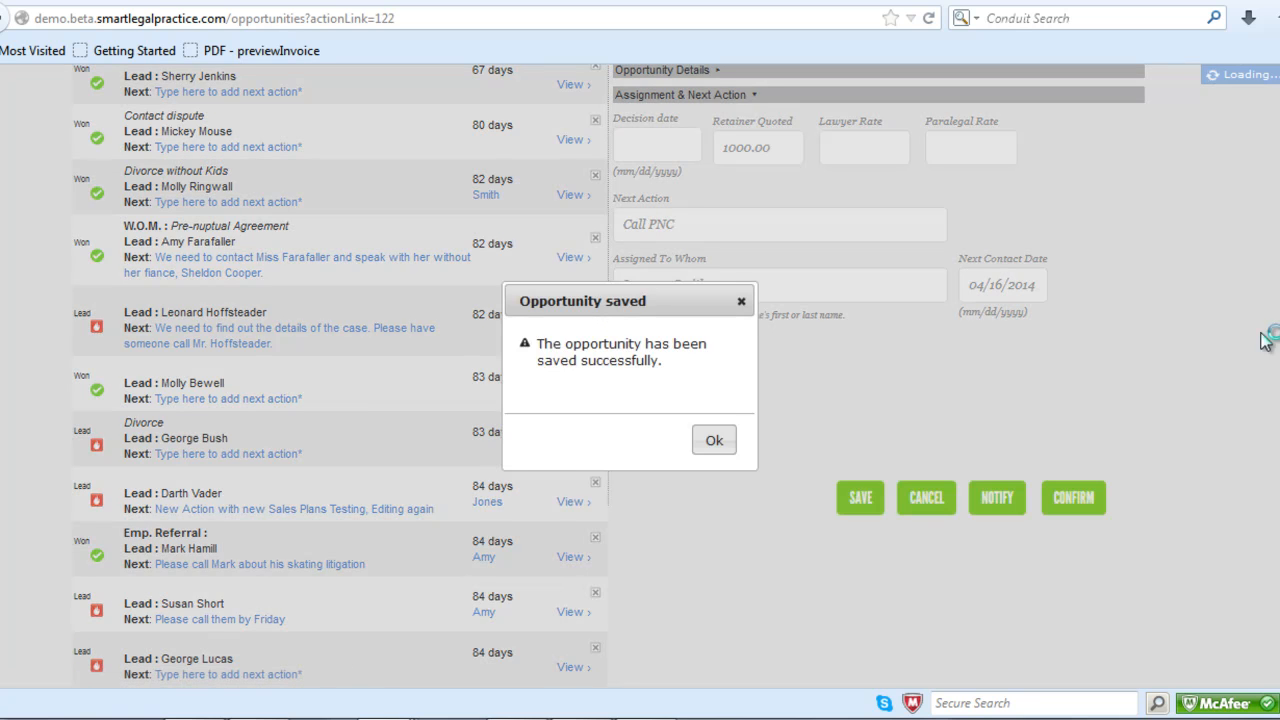
click(714, 444)
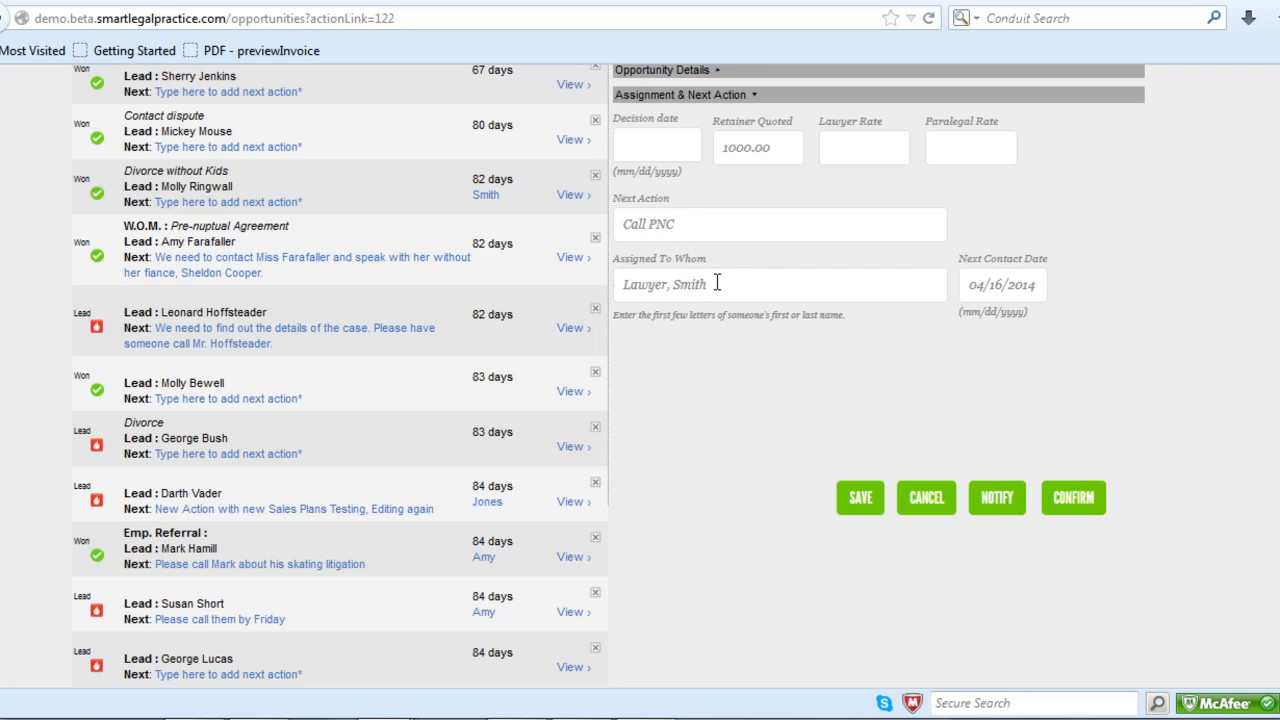
Notify teammates by sending out the details of the new opportunity.
scroll(778, 441, up, 1)
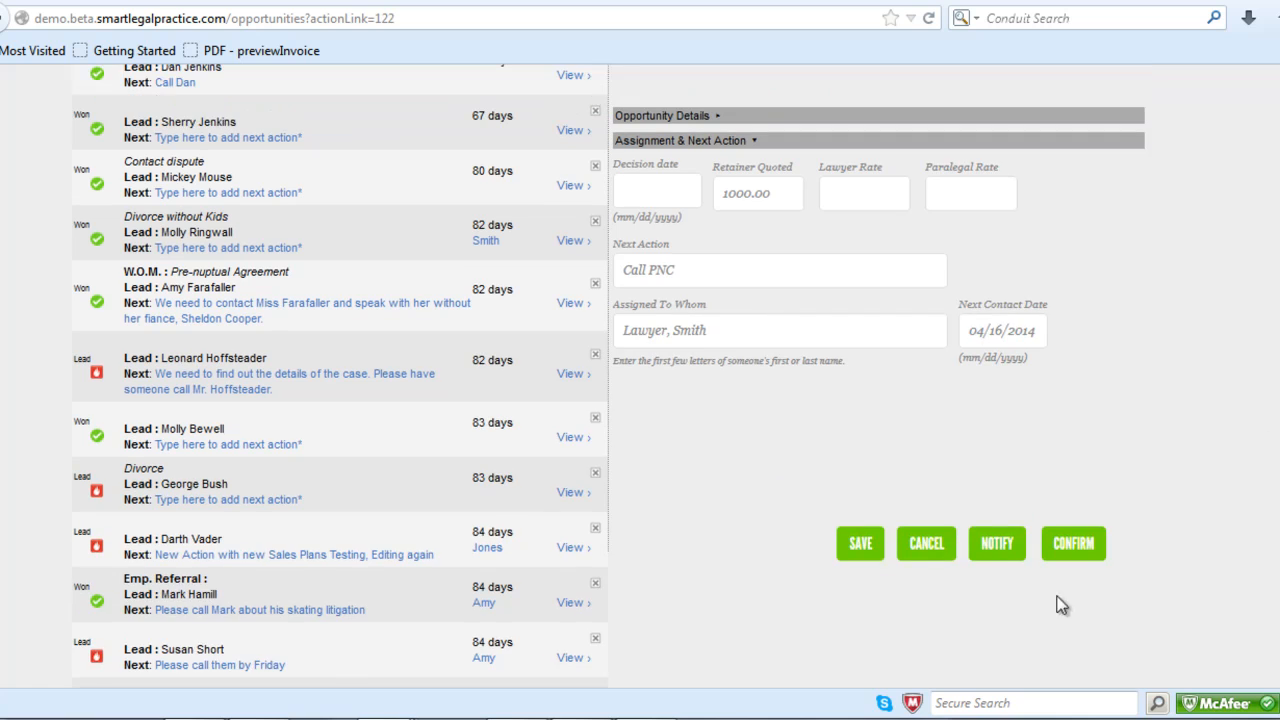
click(993, 546)
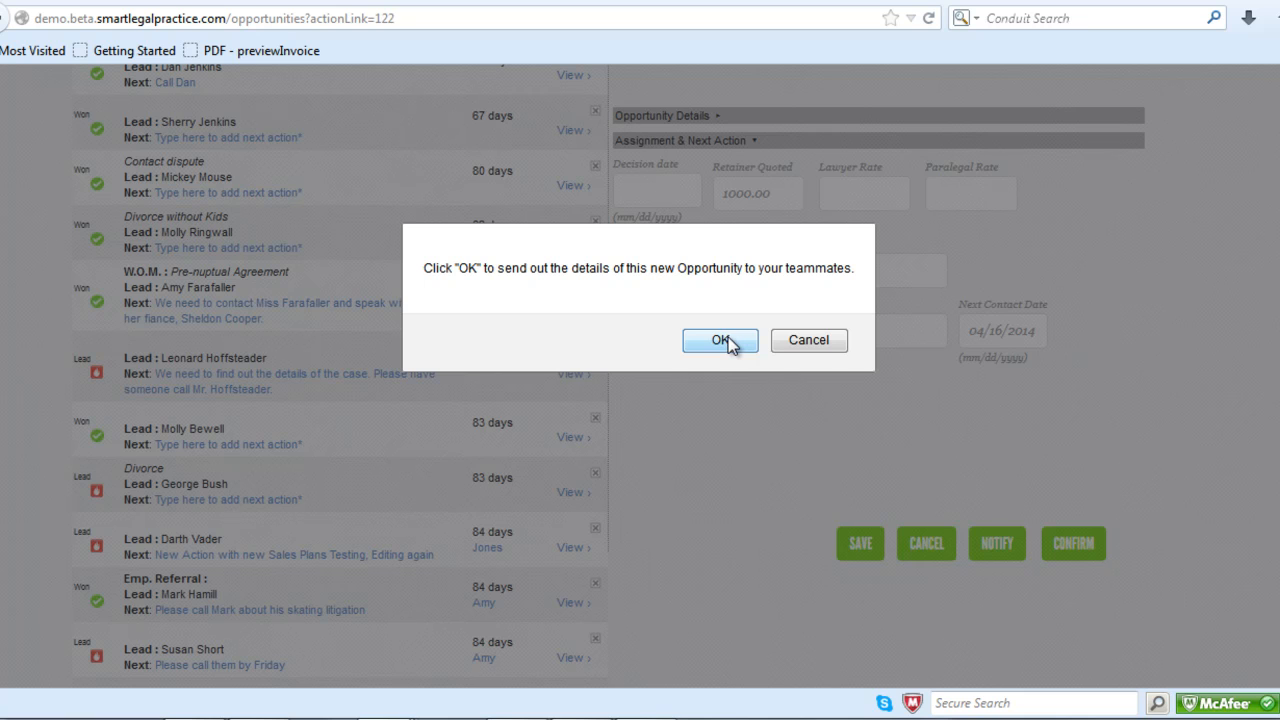
click(720, 341)
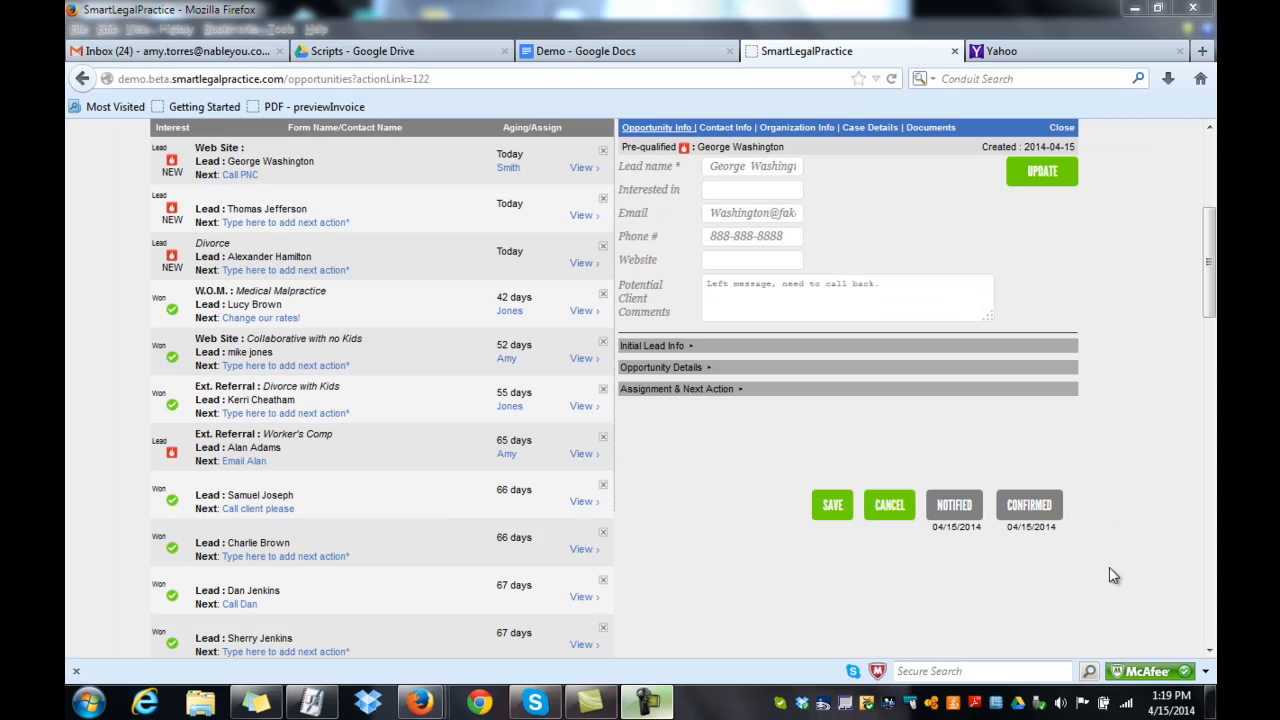
Expand the opportunity details and set the opportunity's status to Won.
click(630, 368)
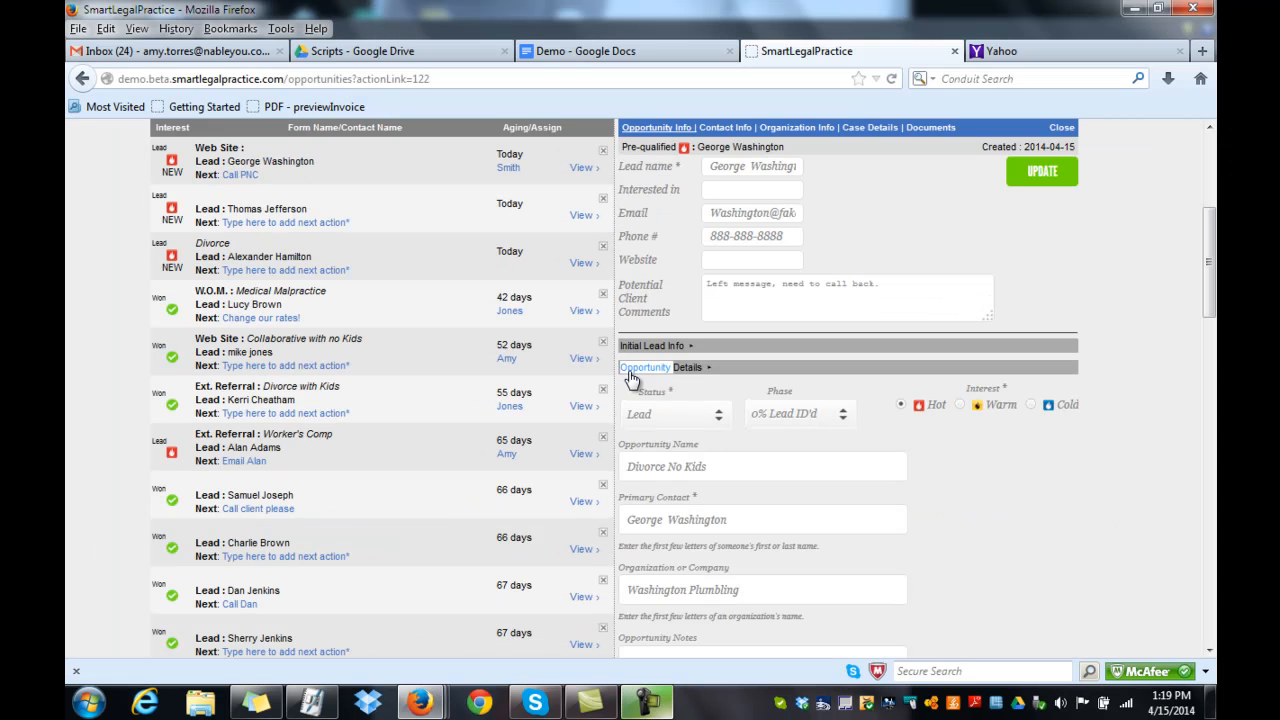
click(630, 372)
click(634, 370)
drag(1210, 300, 1213, 322)
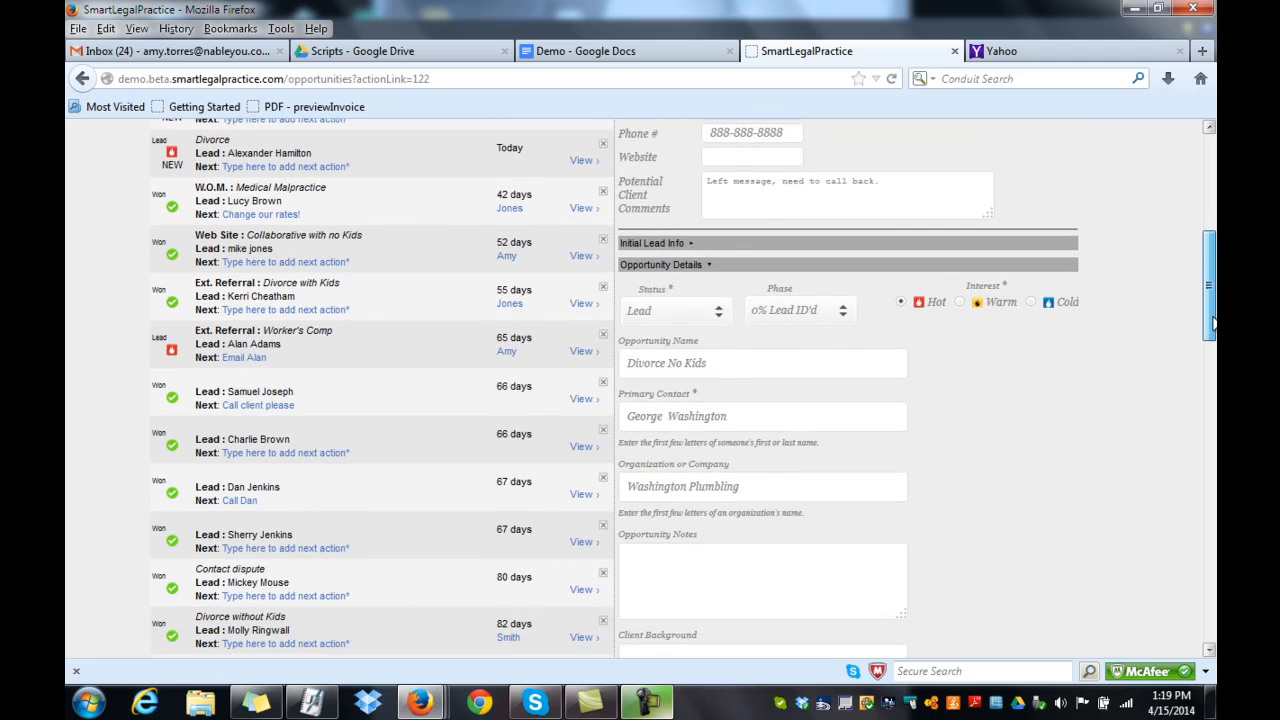
click(721, 313)
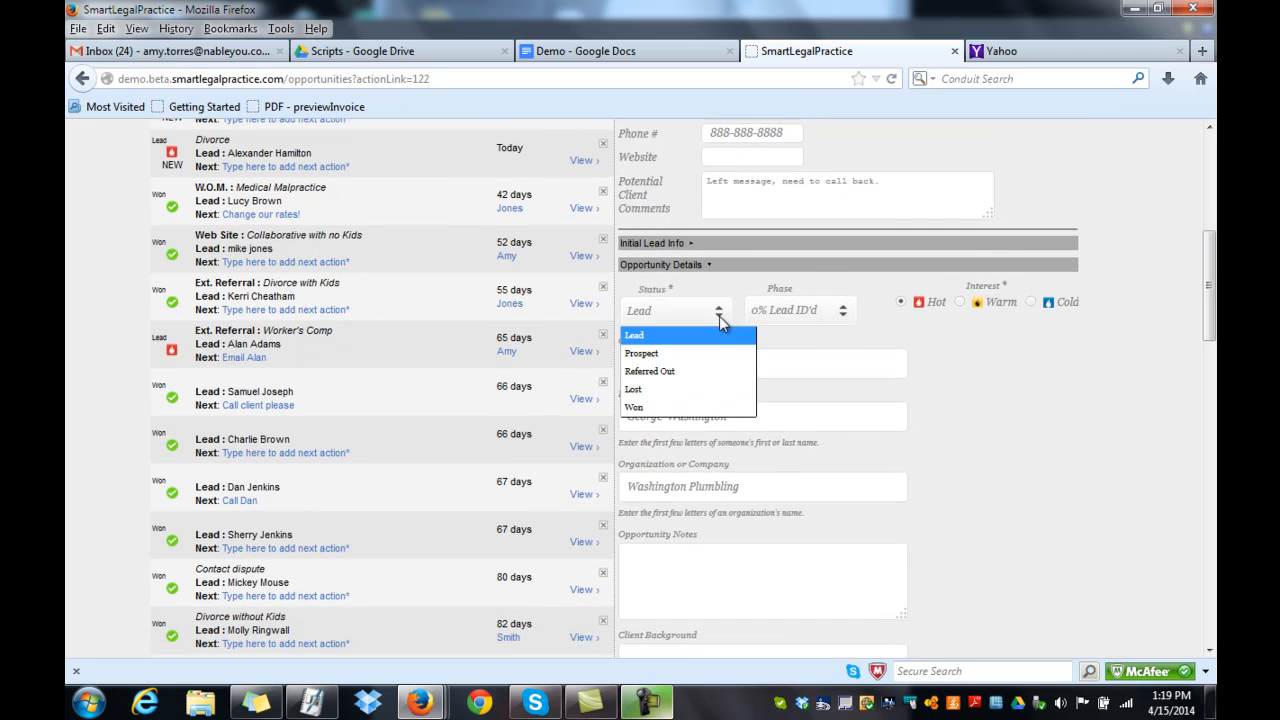
click(688, 408)
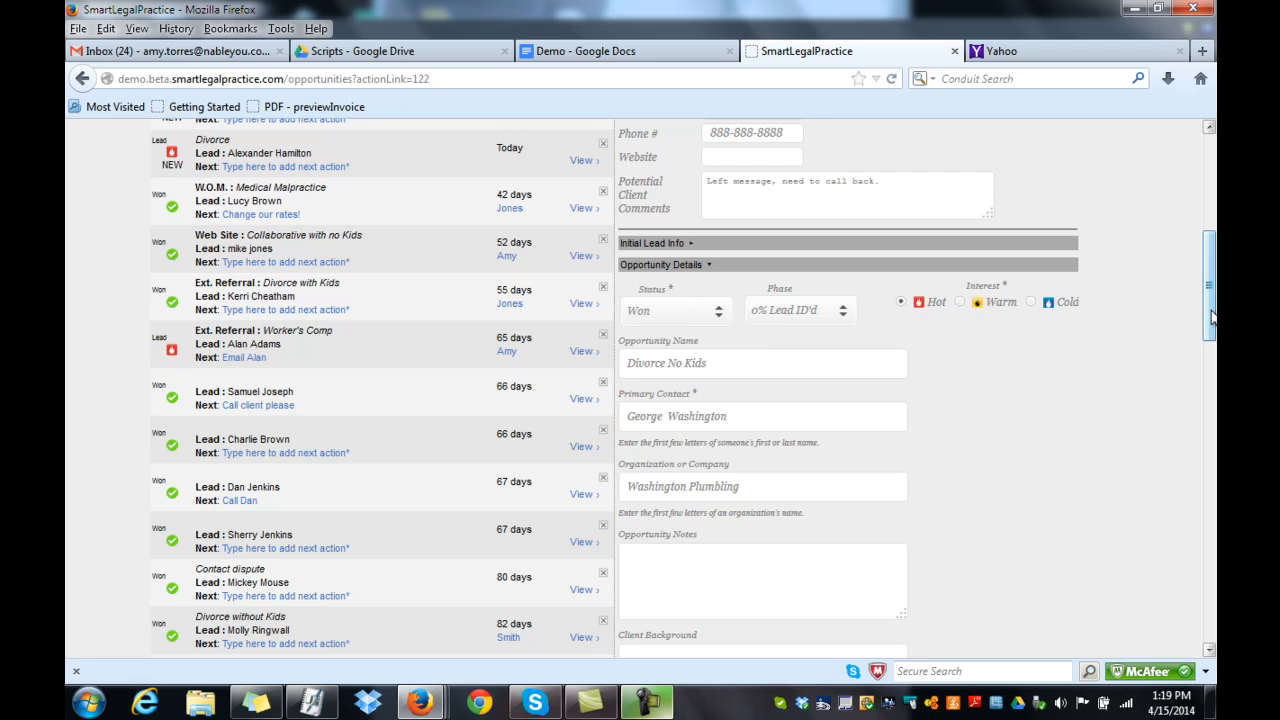
drag(1212, 317, 1201, 390)
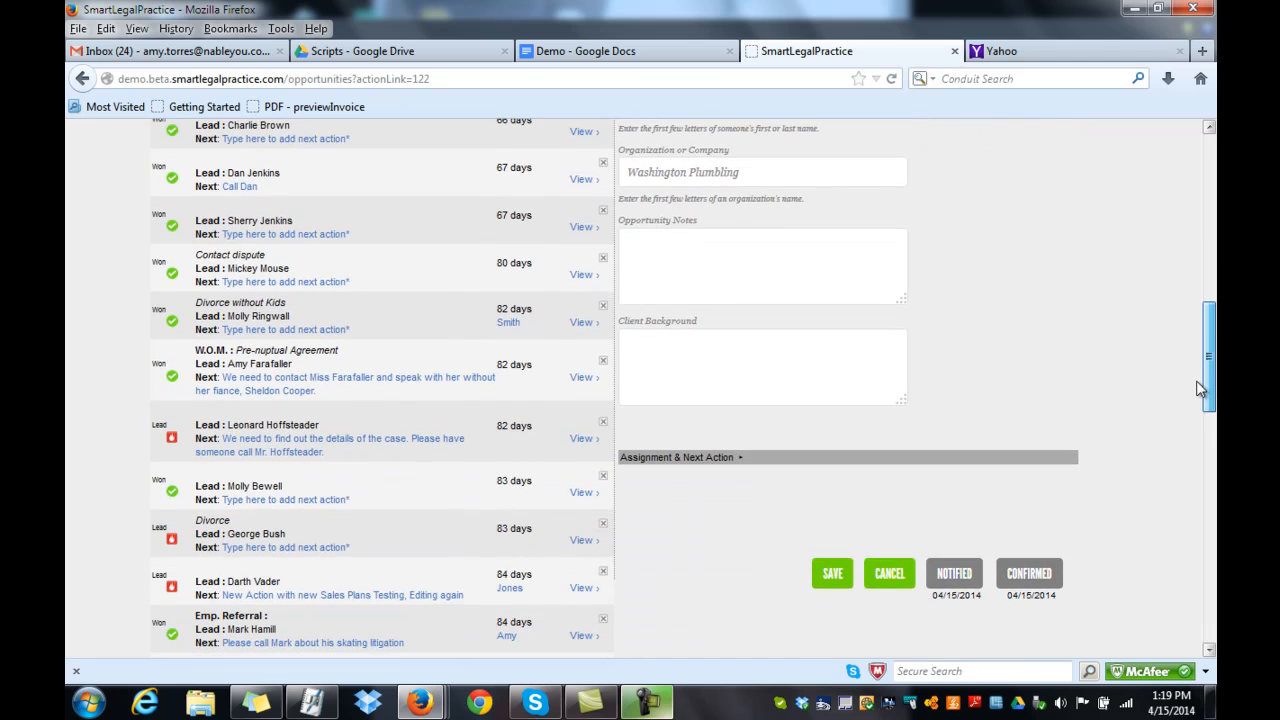
Save the opportunity and activate a new "Divorce No Kids" case created from it.
click(833, 575)
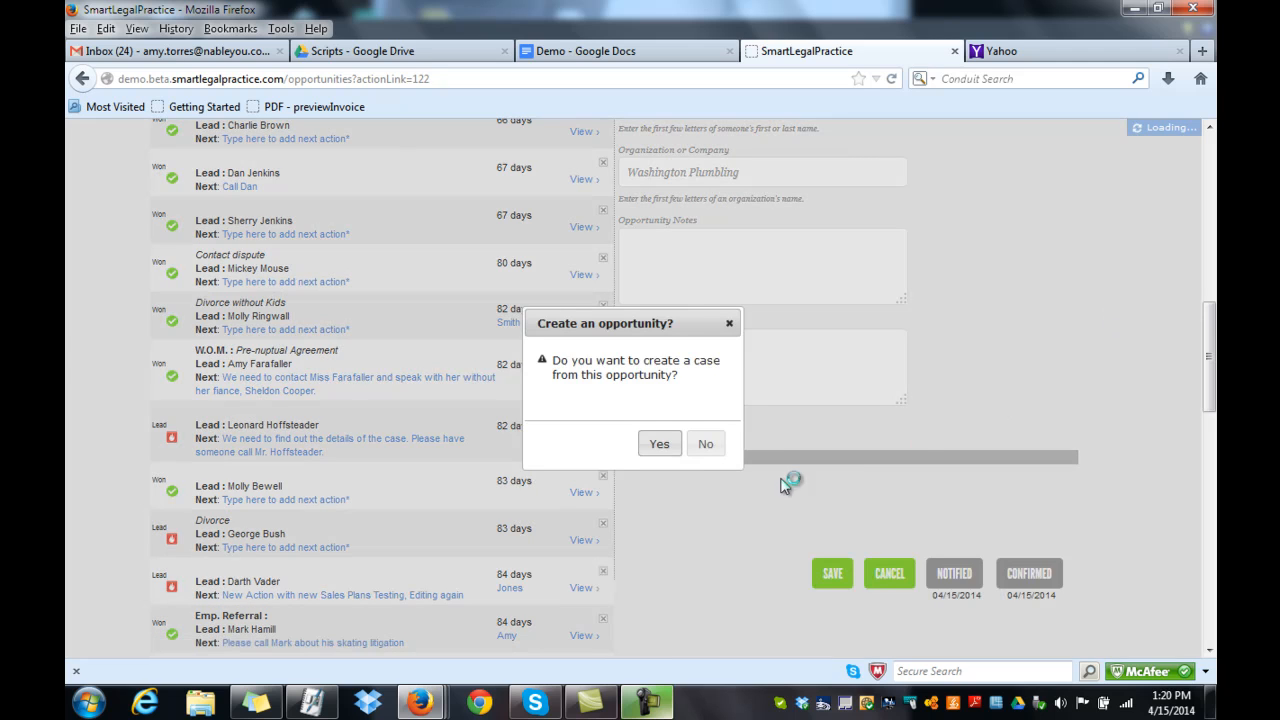
click(656, 446)
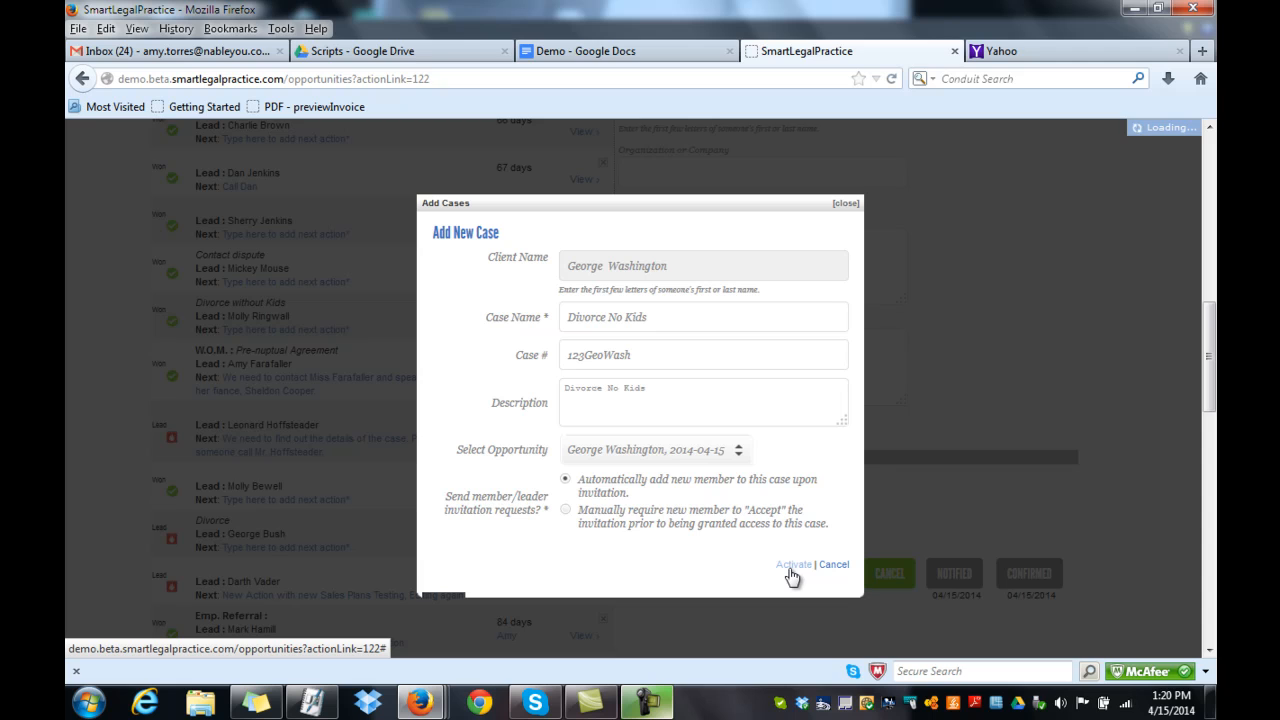
click(790, 566)
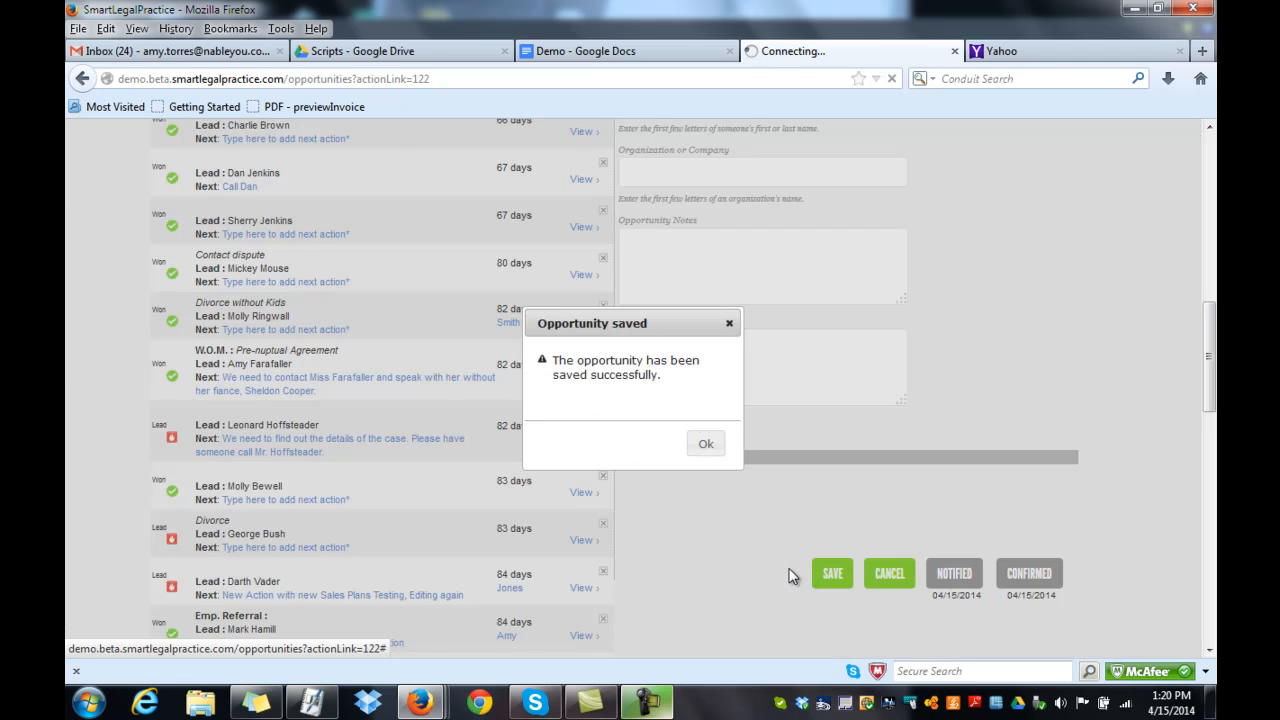
Acknowledge the saved opportunity and add the second suggested lawyer as a member of the Divorce No Kids case.
click(707, 445)
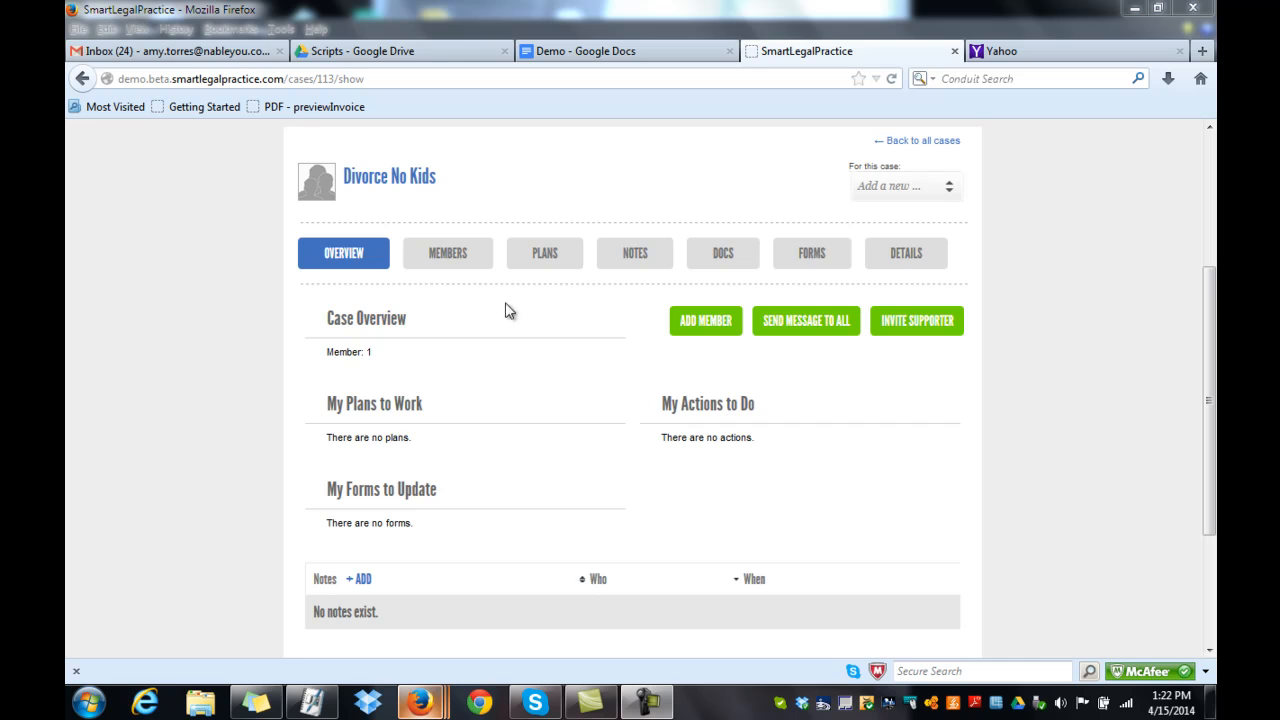
click(455, 258)
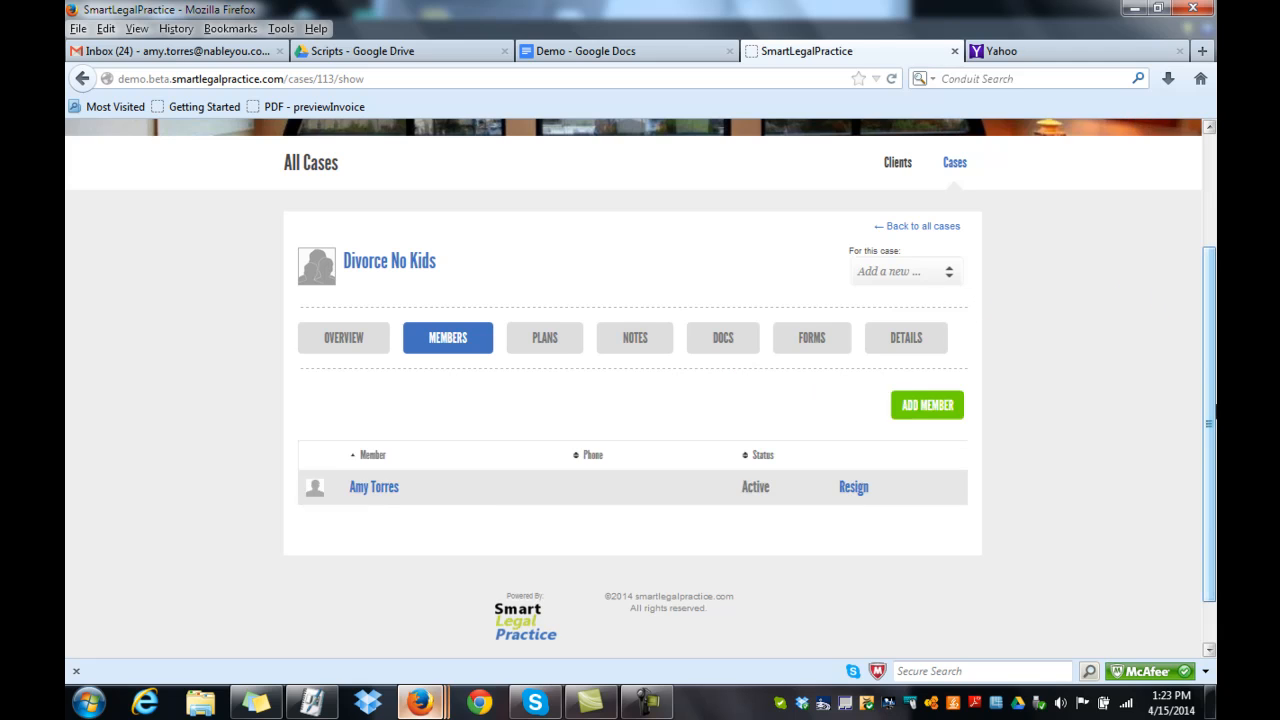
click(933, 411)
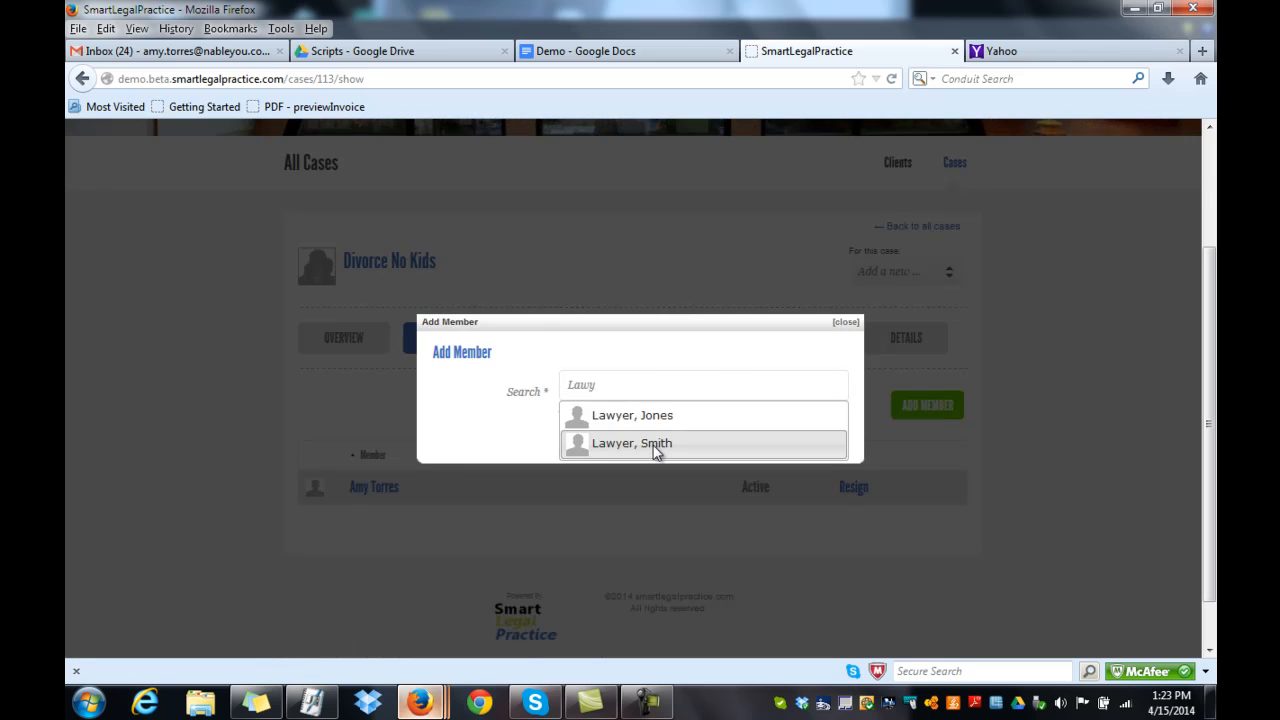
click(656, 445)
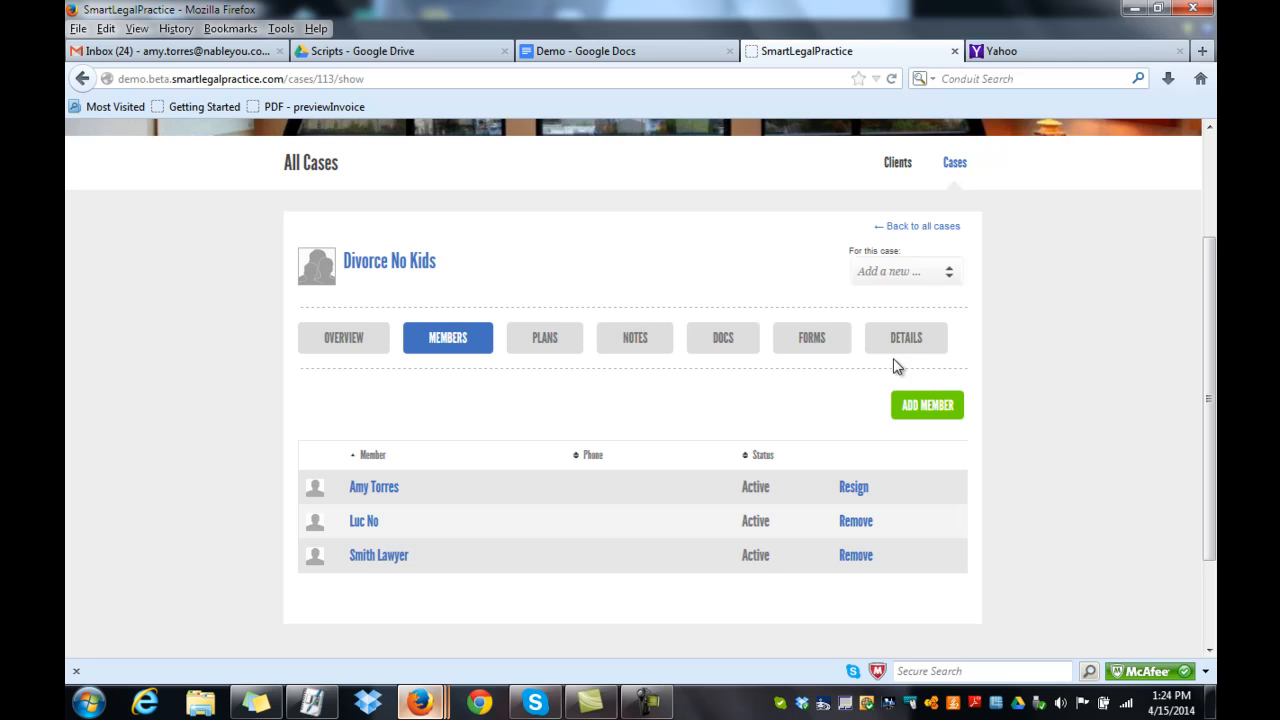
Attach the existing 199th Discovery Control Plan document to the case's documents, without assigning a folder.
click(728, 347)
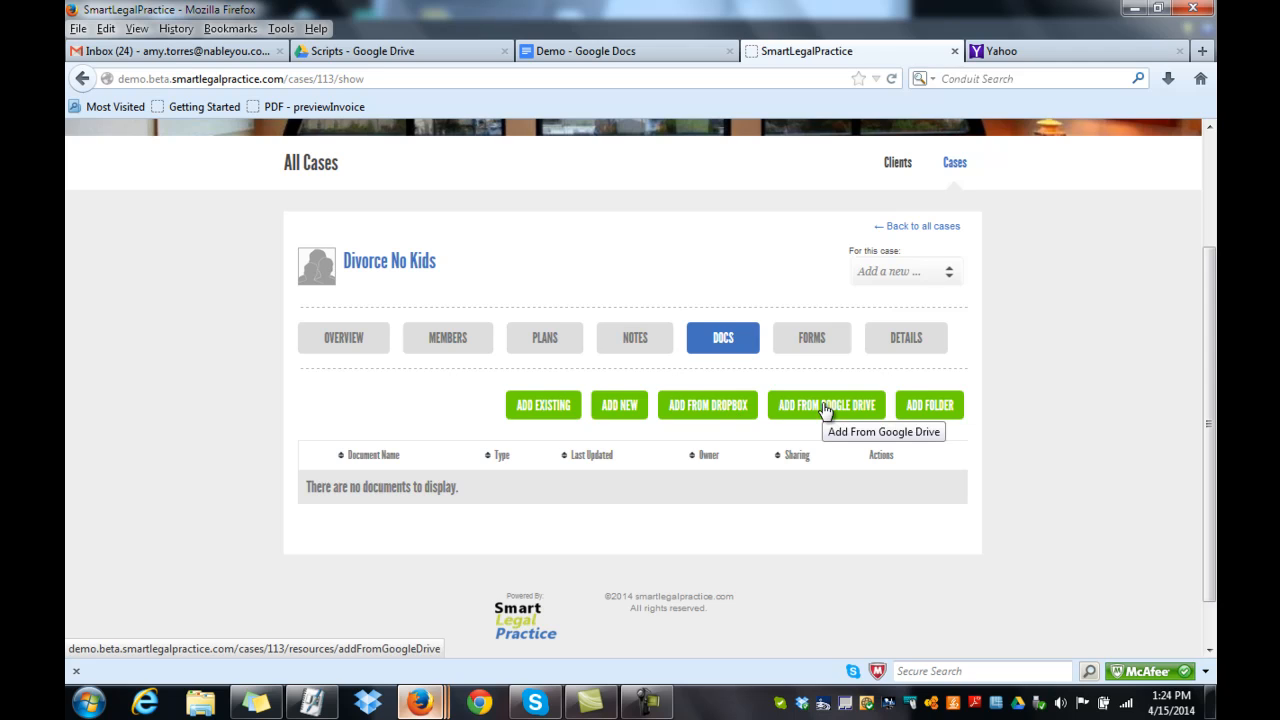
click(548, 416)
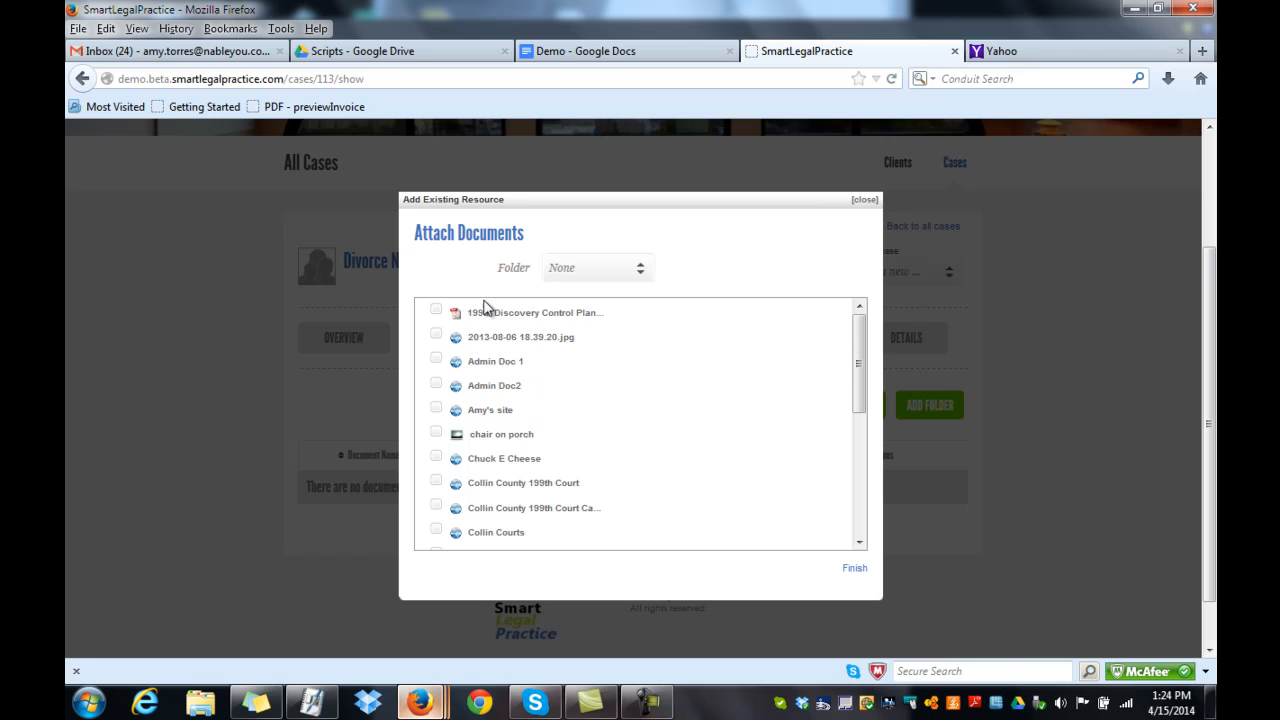
click(436, 316)
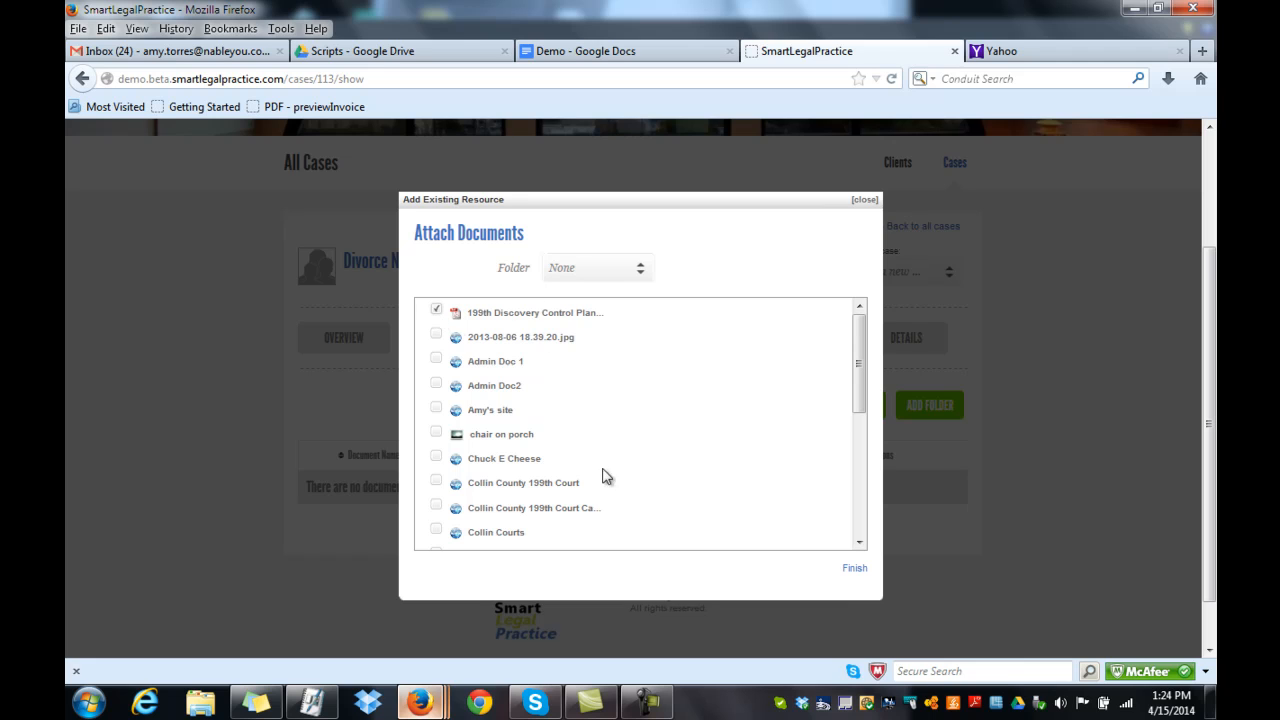
click(855, 568)
Add the Divorce without Kids plan to the case from the existing templates and open the added plan.
click(555, 341)
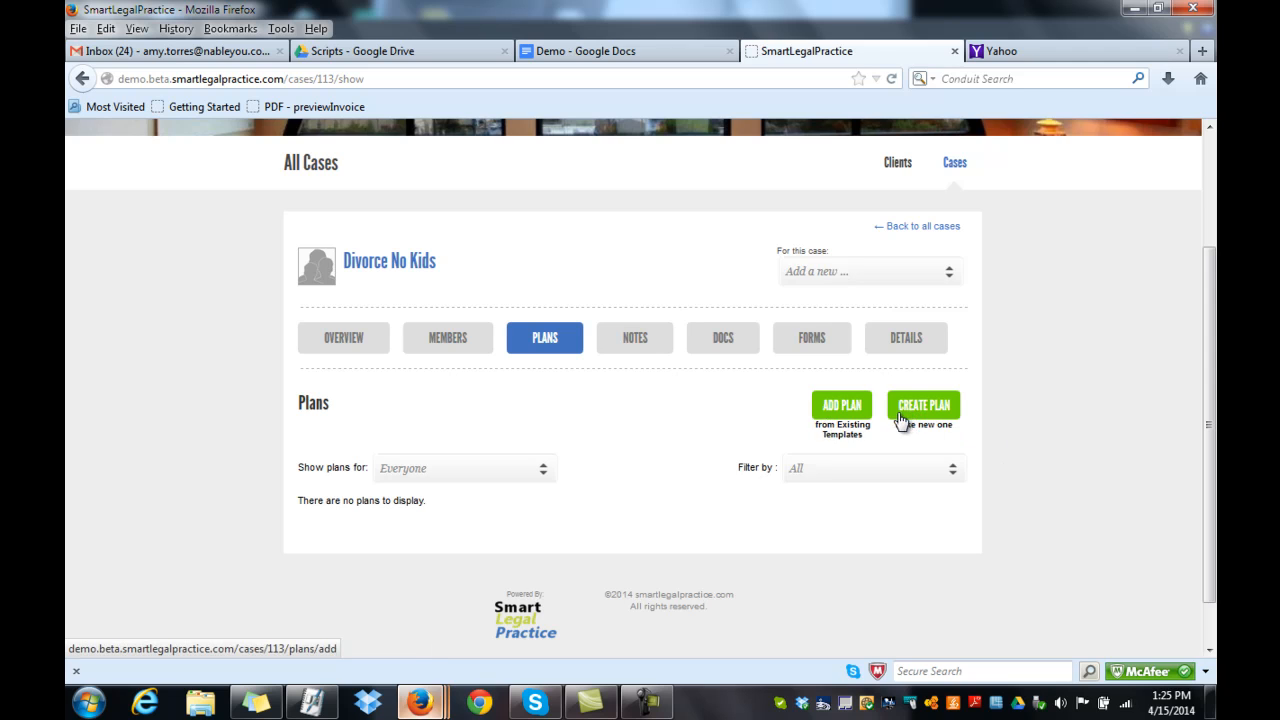
click(842, 414)
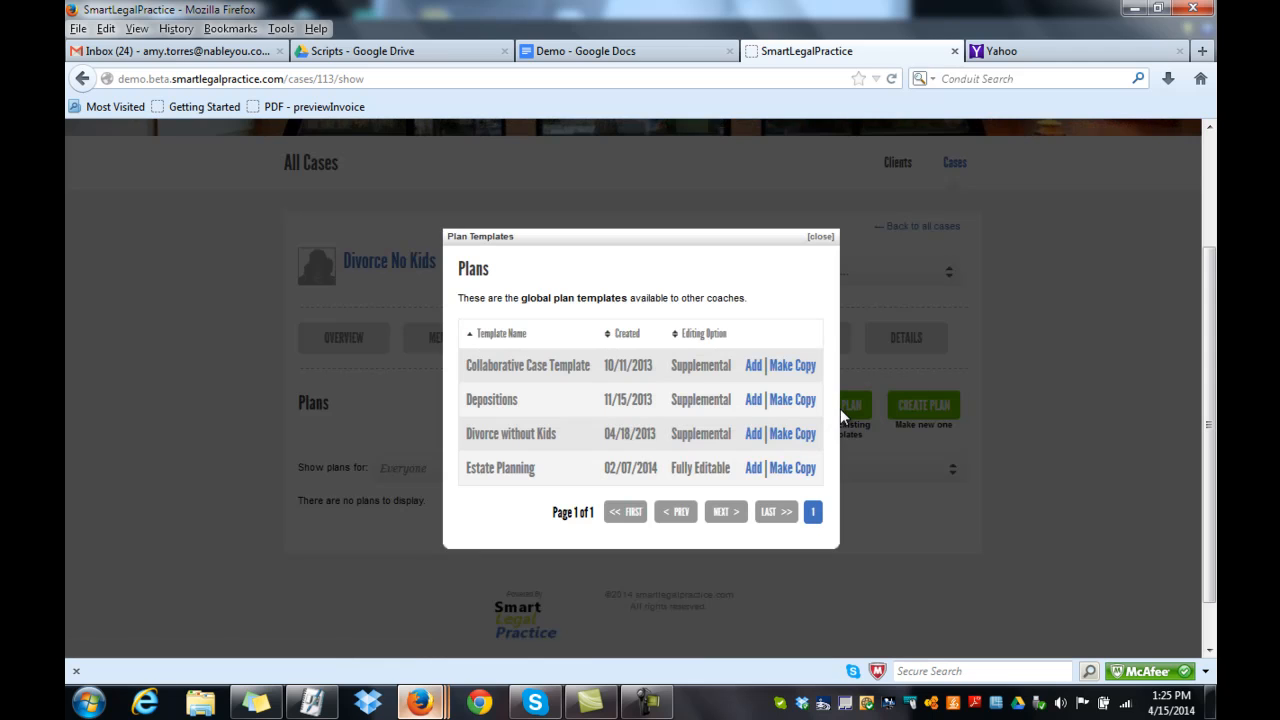
click(755, 434)
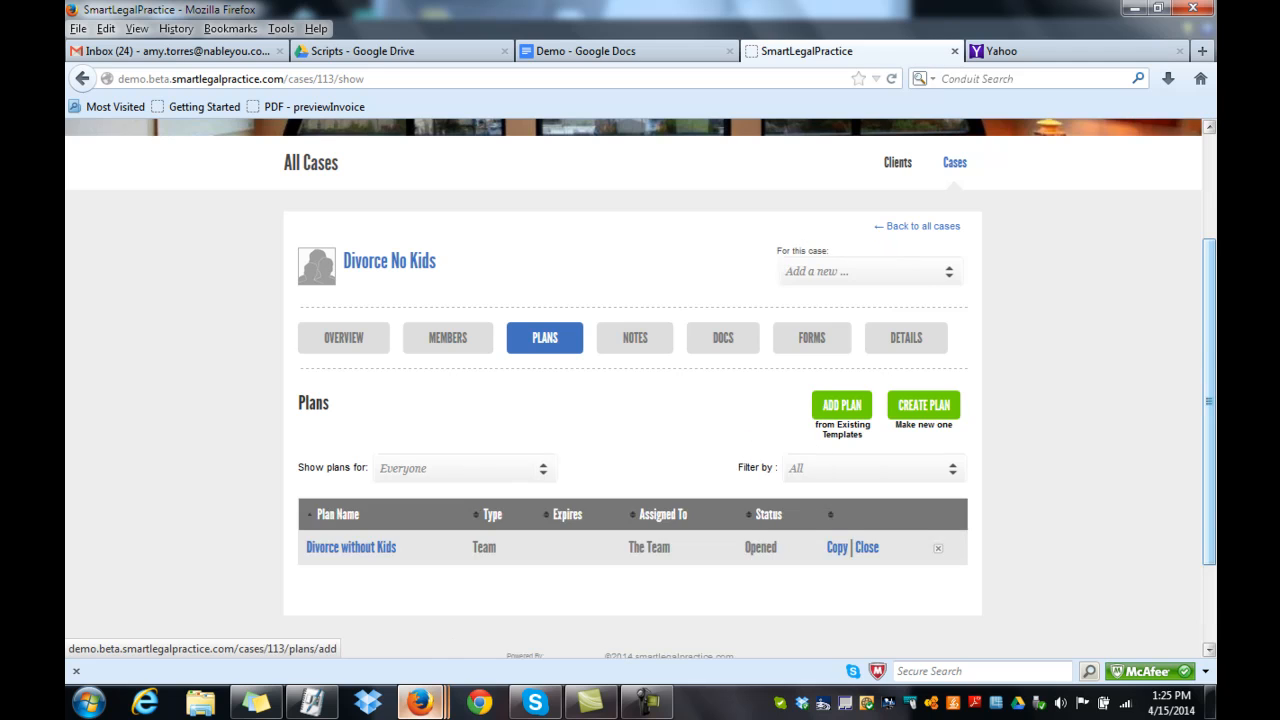
scroll(1210, 322, down, 2)
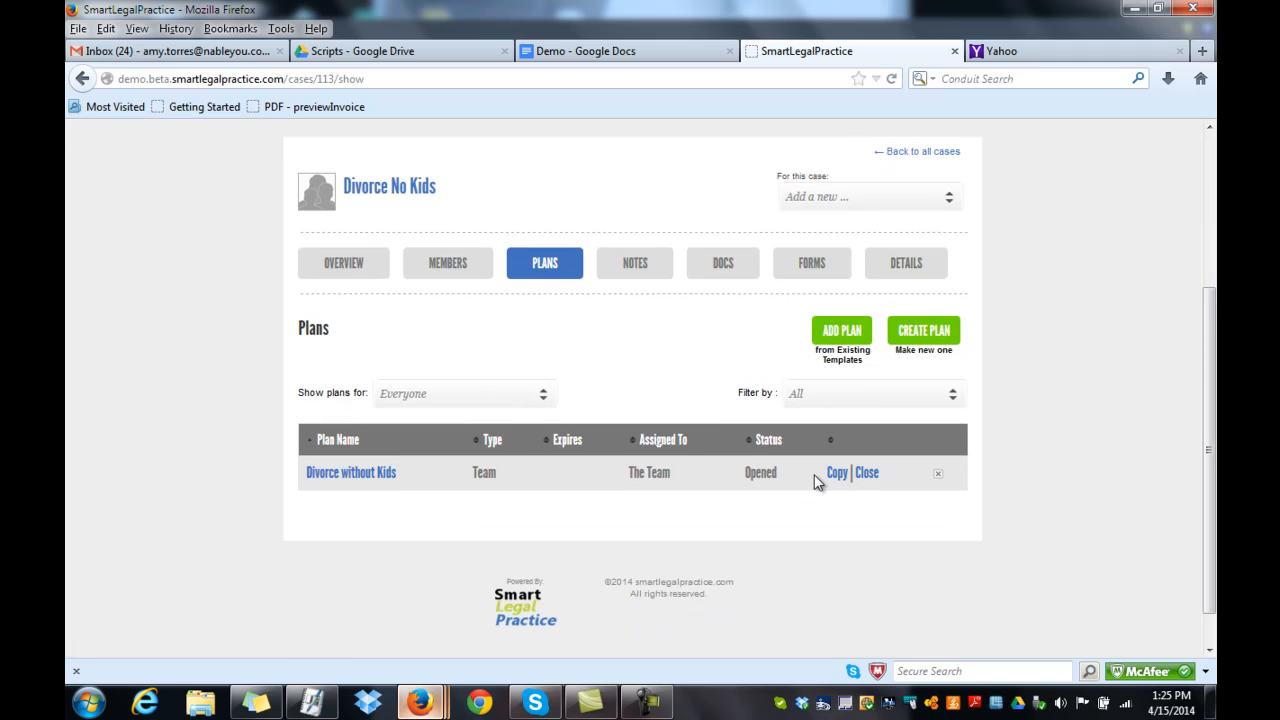
click(379, 482)
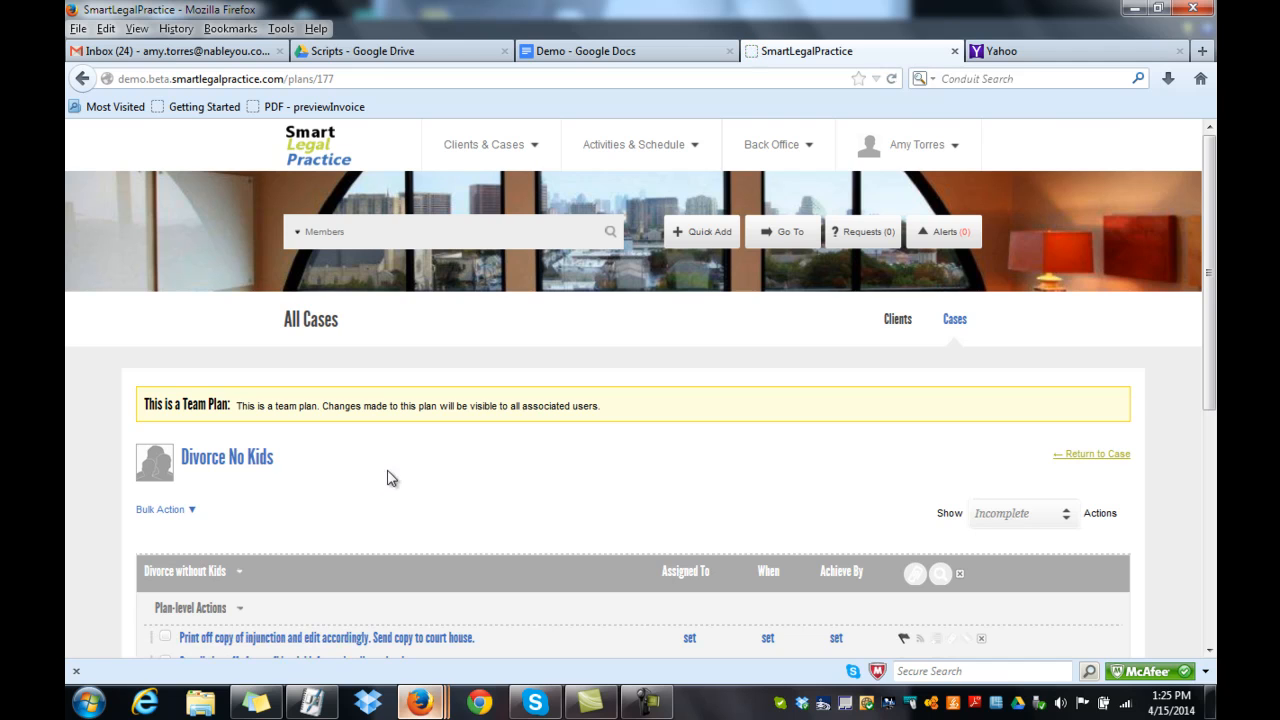
Assign the plan-level action about printing and editing the injunction copy to the second member in the case's member list.
drag(1210, 289, 1208, 453)
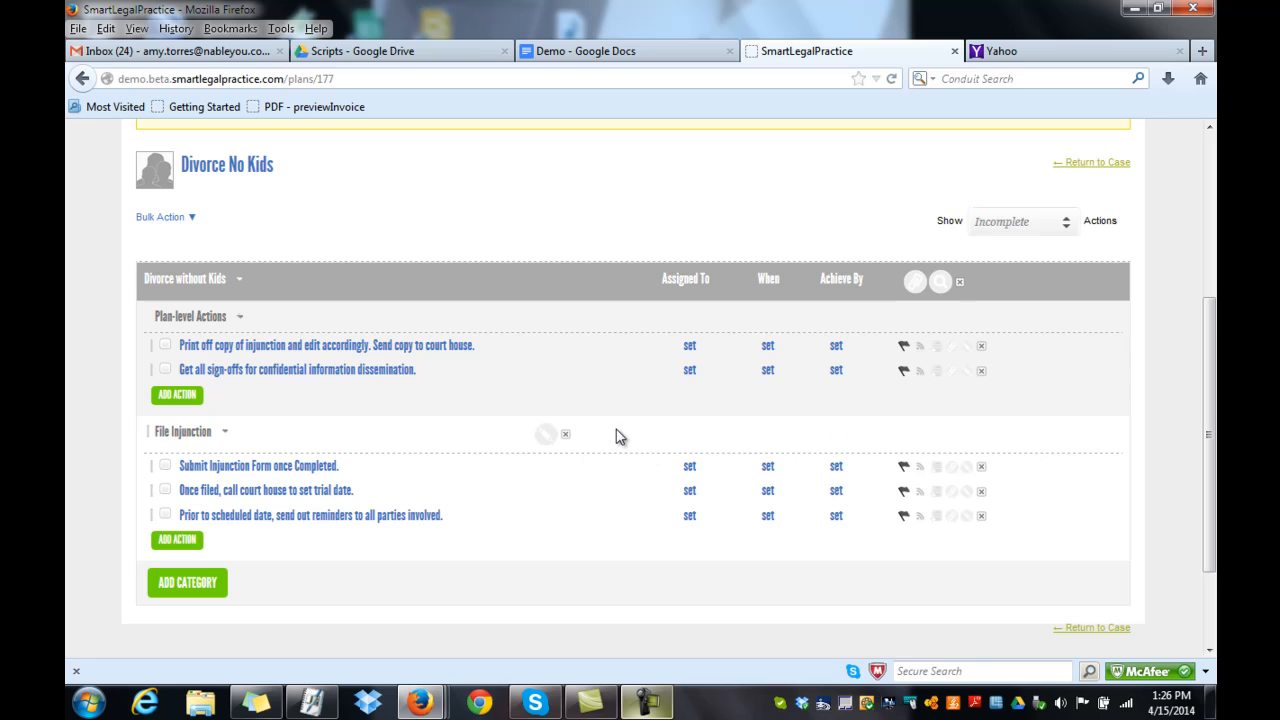
click(689, 350)
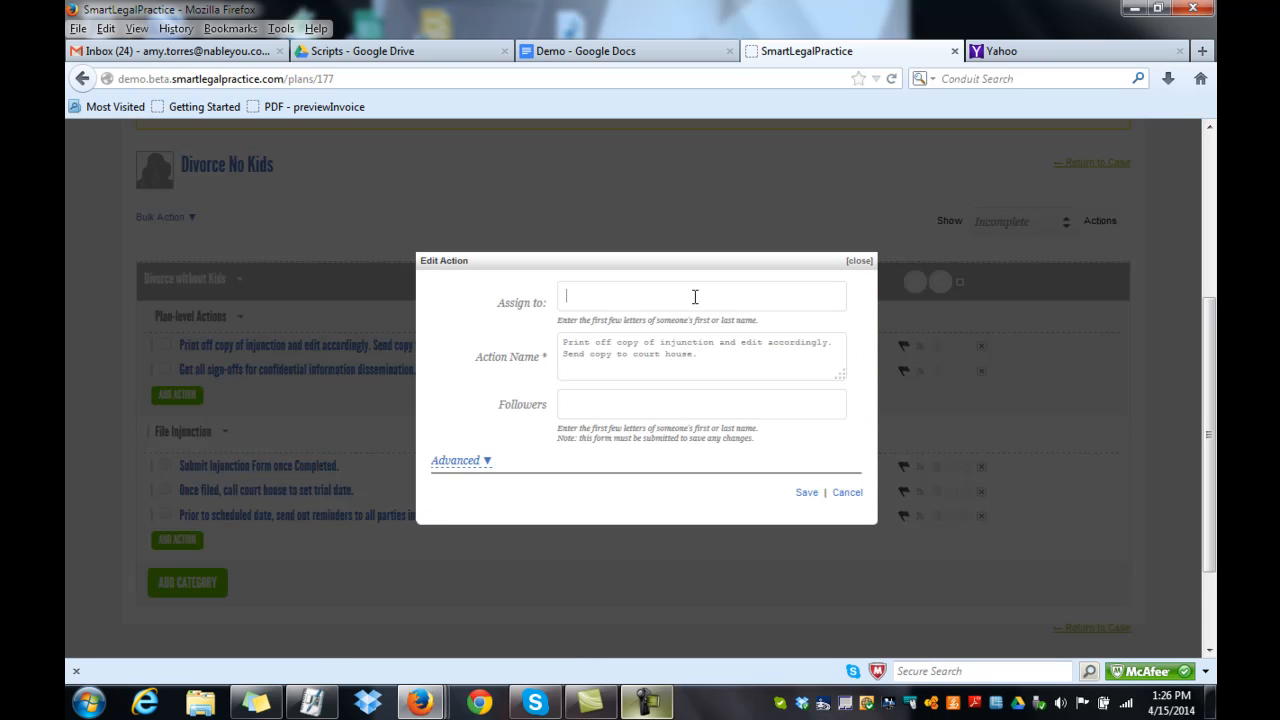
text(Luc)
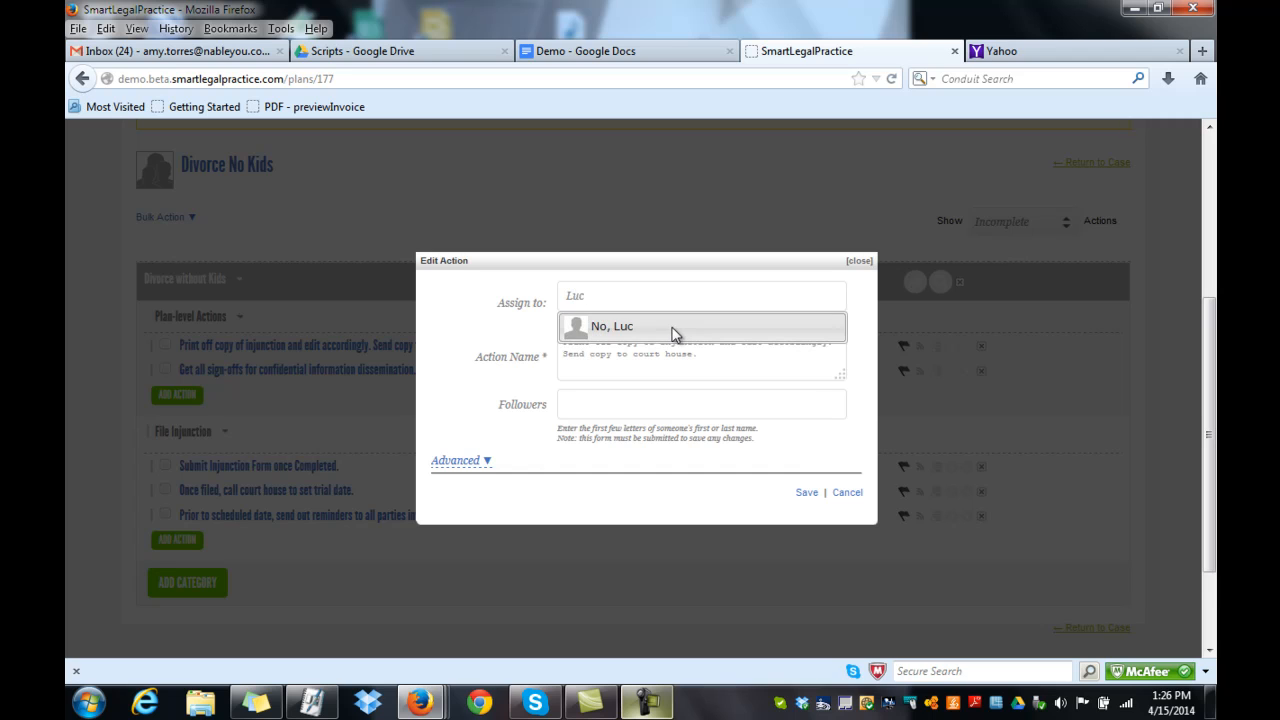
click(664, 333)
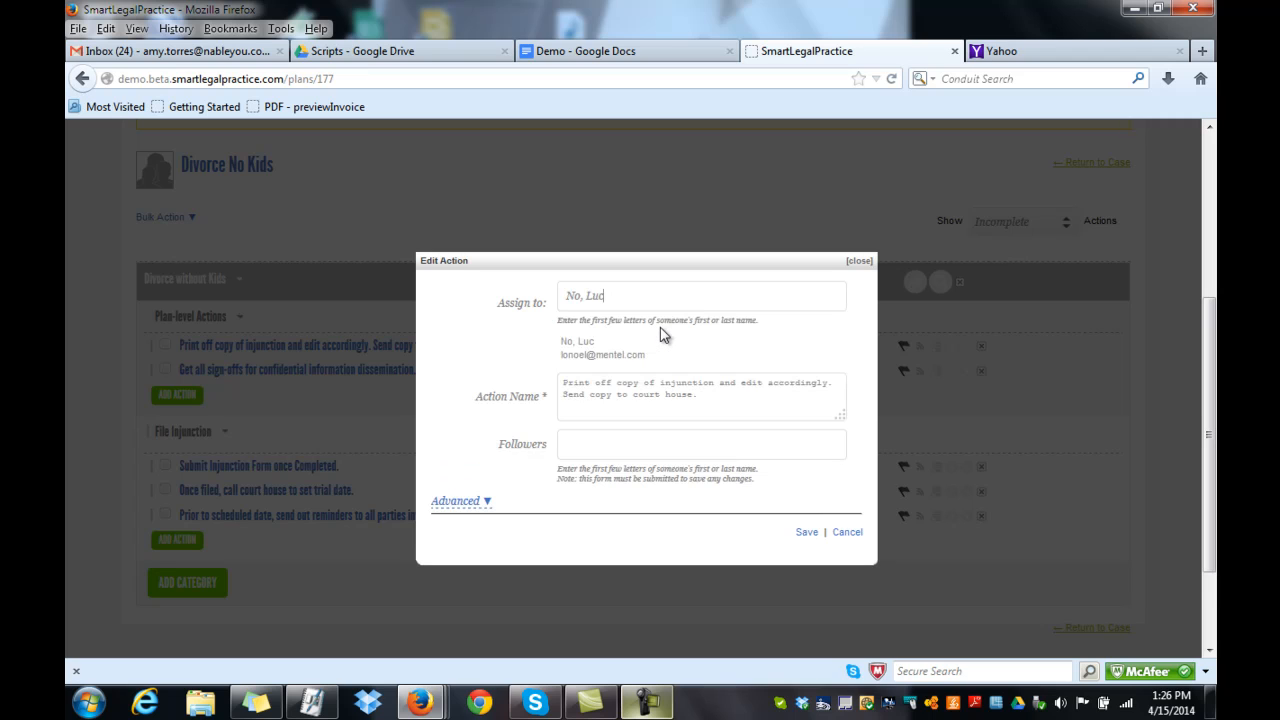
Mark the injunction copy action as a priority with due date 04/17/2014, and save the action.
click(480, 502)
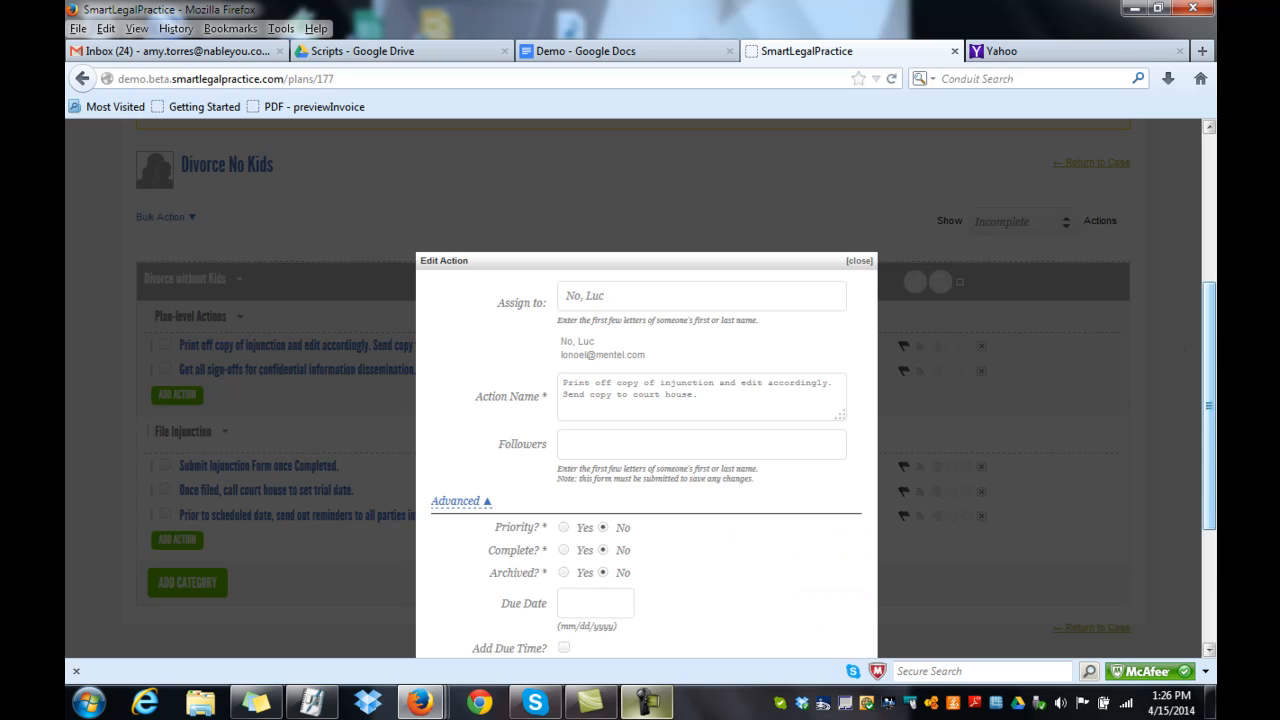
scroll(1209, 405, down, 1)
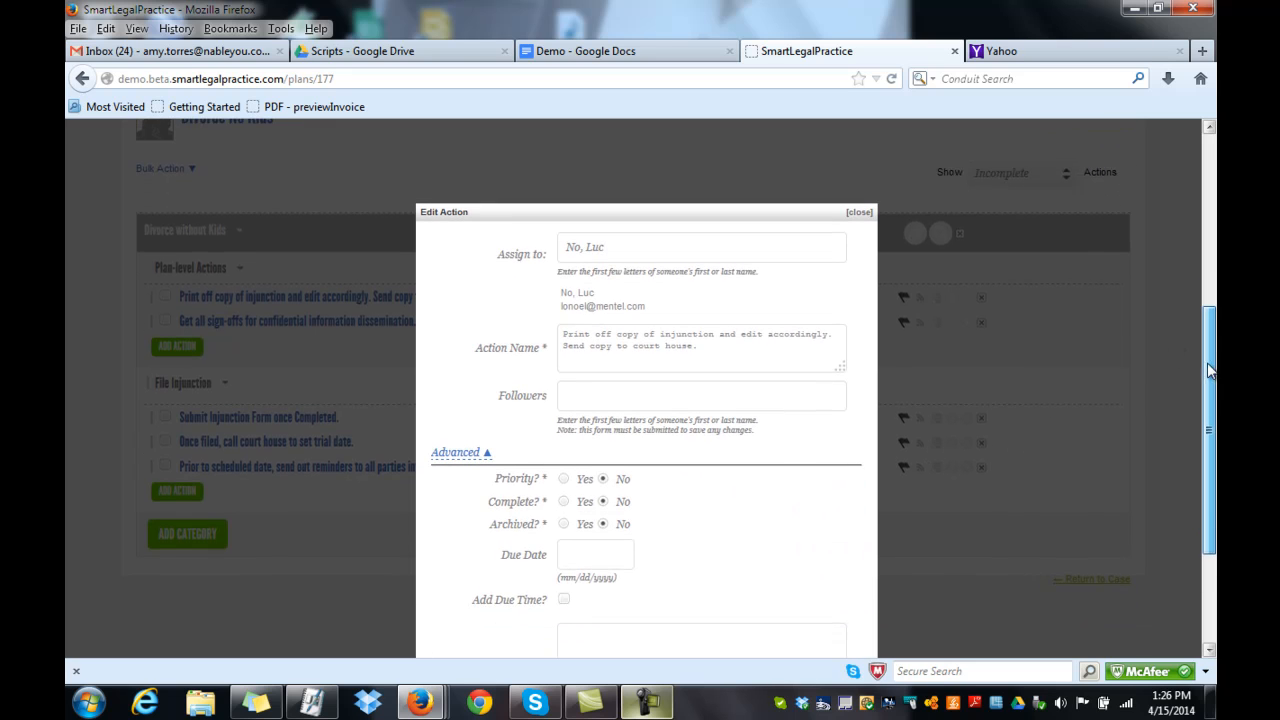
click(563, 478)
click(572, 552)
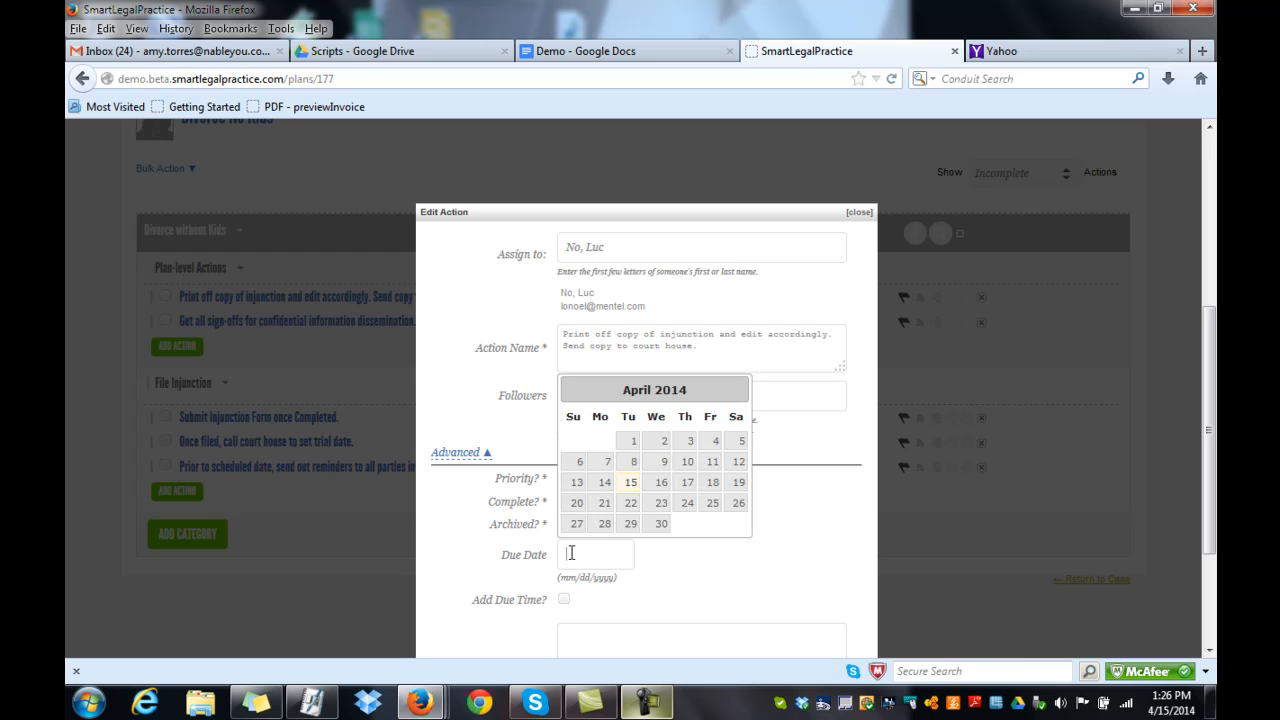
click(687, 484)
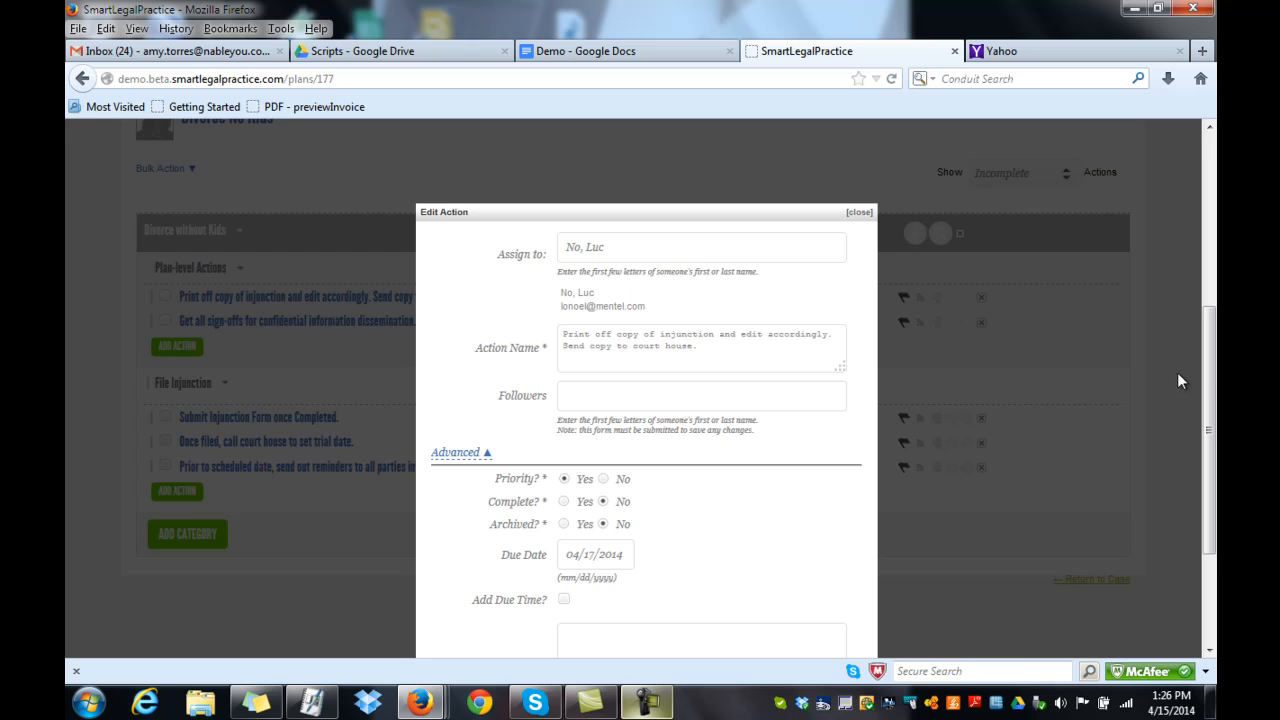
drag(1204, 372, 1201, 468)
click(806, 625)
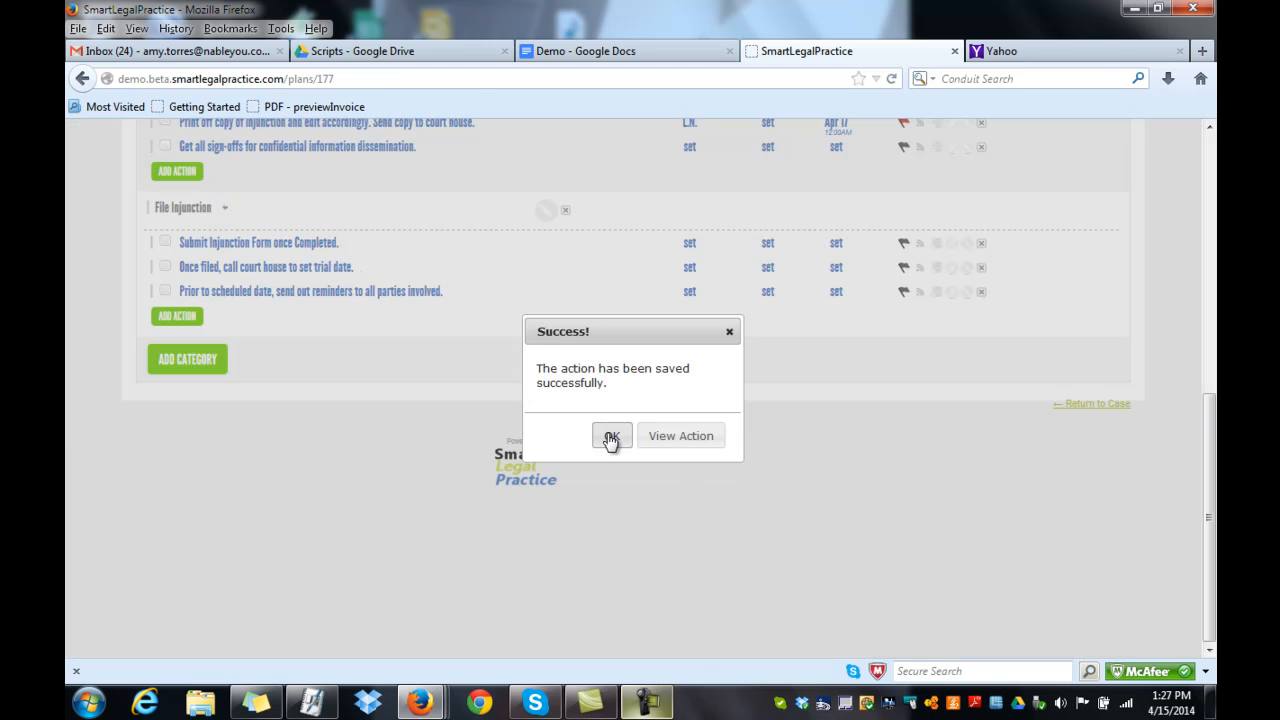
click(611, 437)
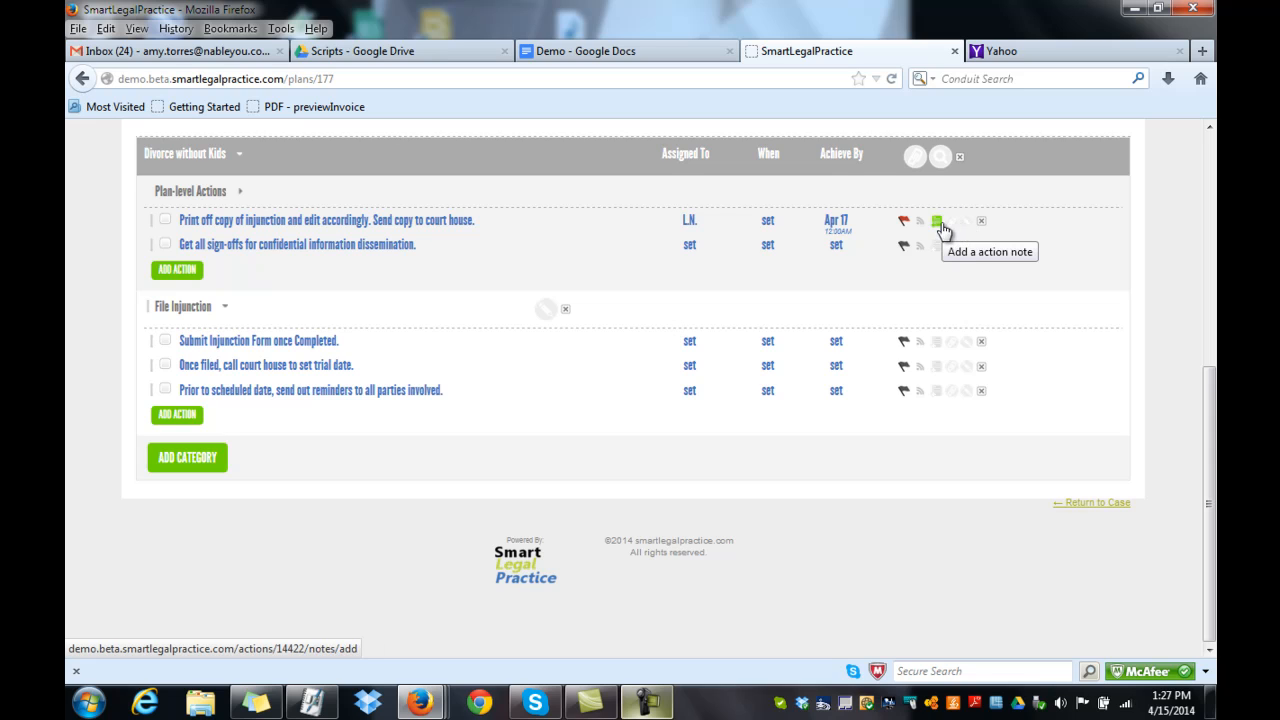
Add the note "Thanks!" to the action about printing the injunction copy and save it.
click(941, 228)
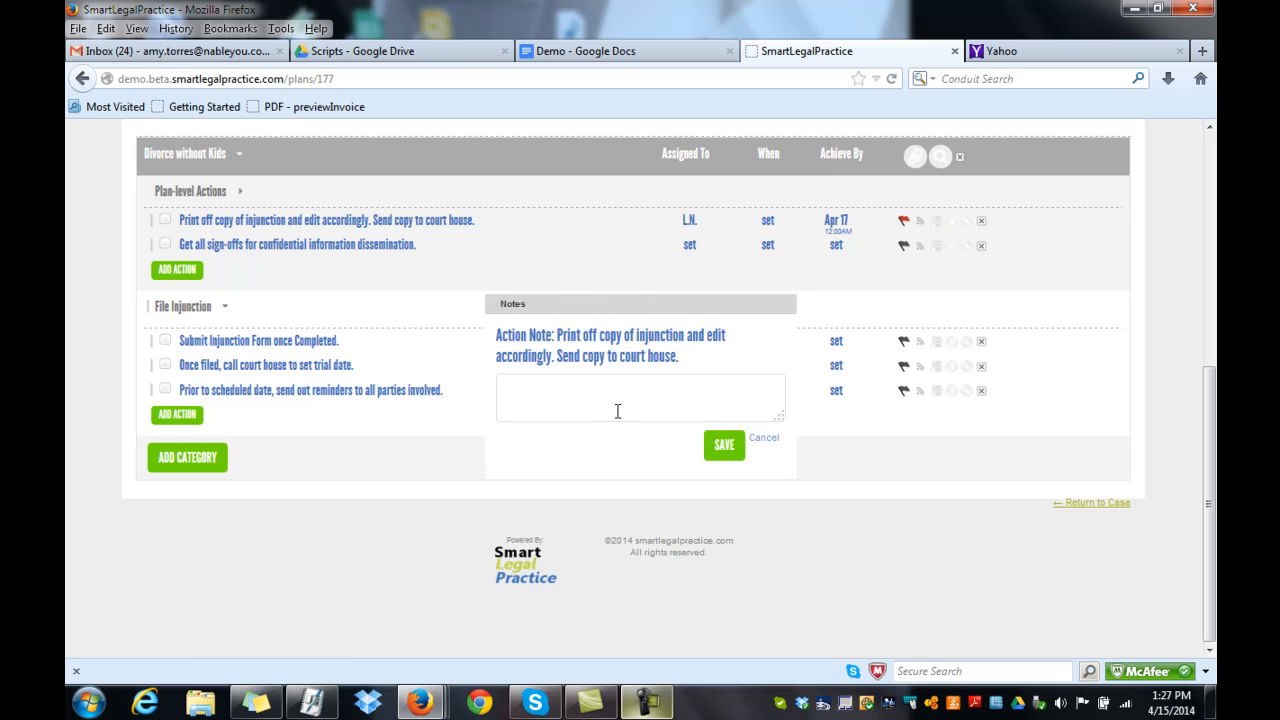
text(Than)
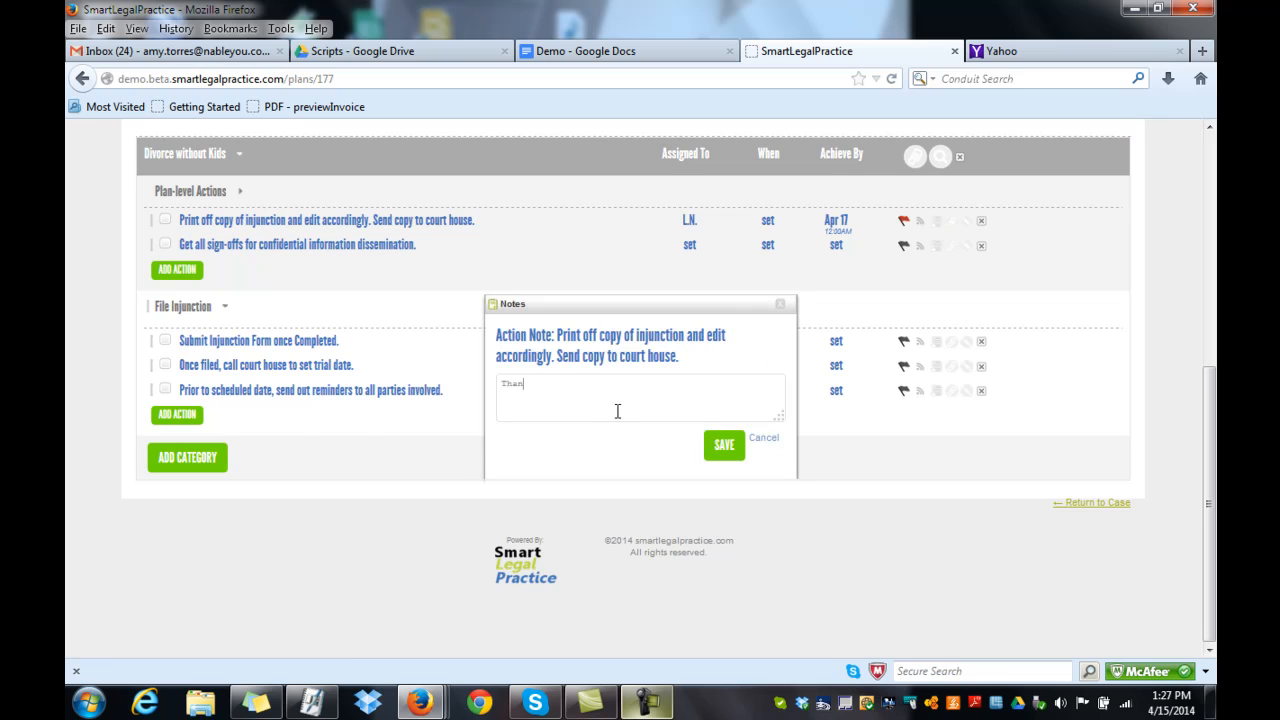
text(ks!)
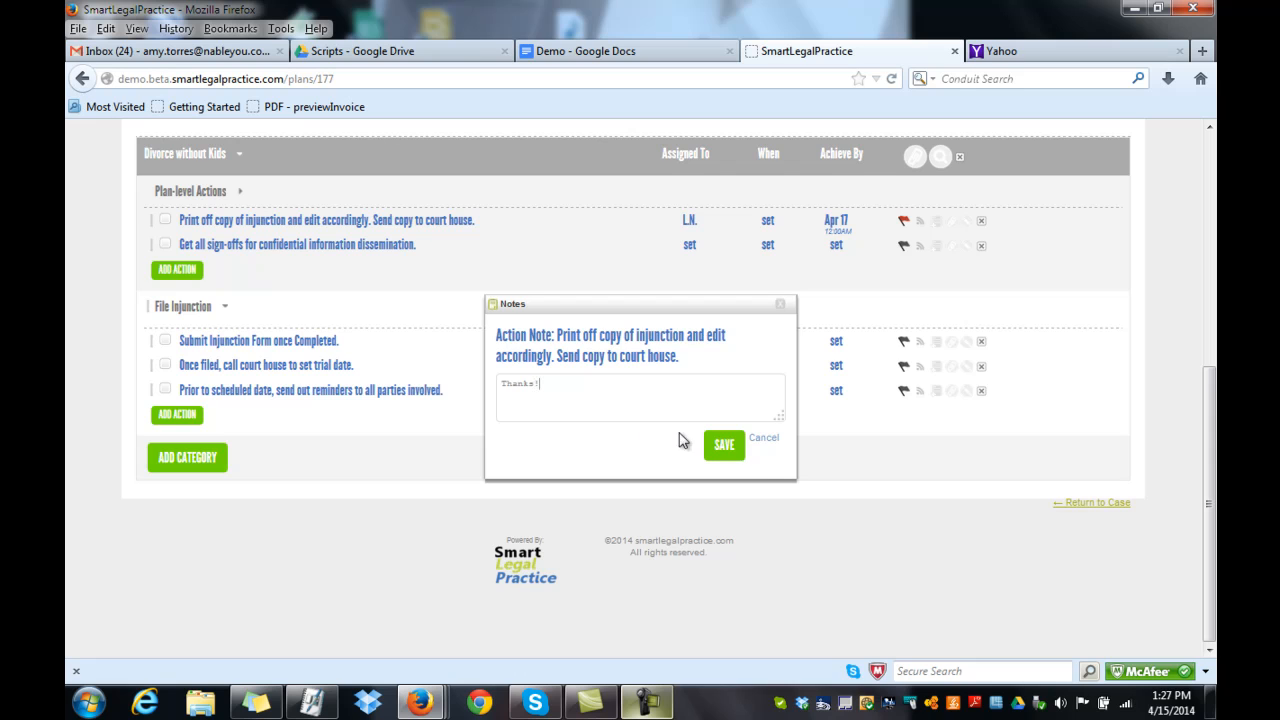
click(722, 445)
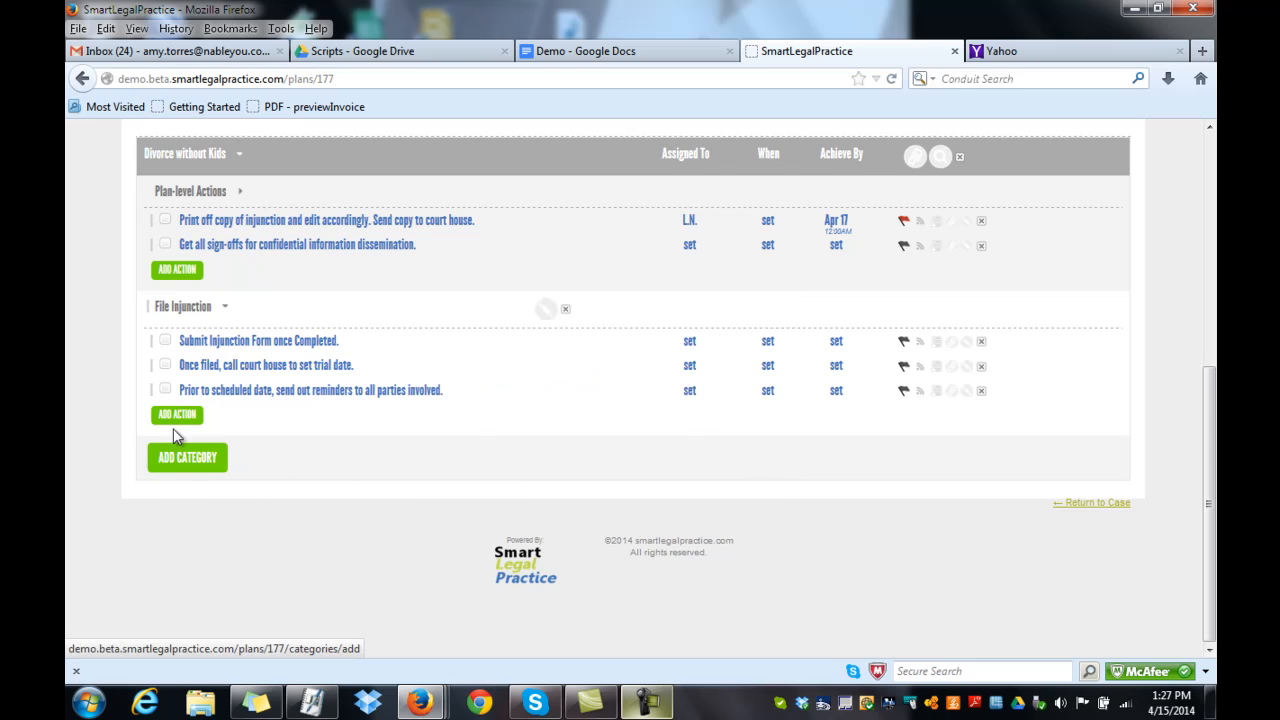